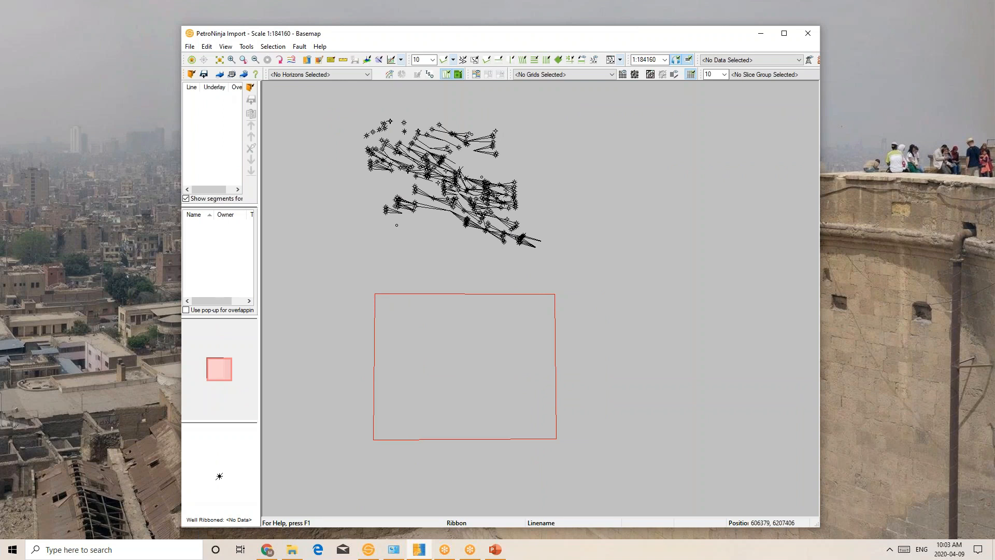
- Switch to Petro Ninja Maps in the browser, show its map tools, and copy the WorkingArea_poly.geojson link from FileLink.txt
drag(1, 156, 332, 1)
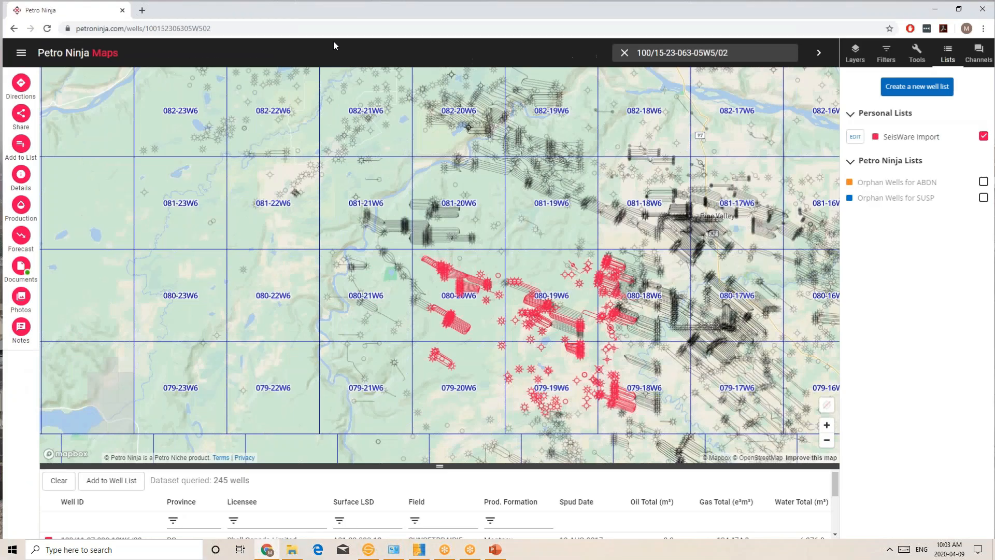
click(887, 50)
click(915, 50)
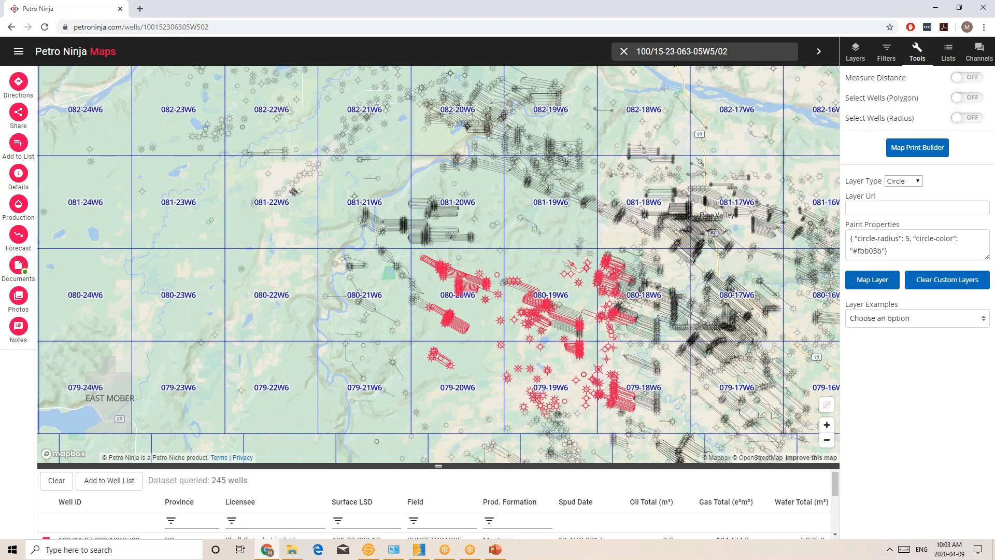
drag(574, 167, 160, 141)
key(ctrl+c)
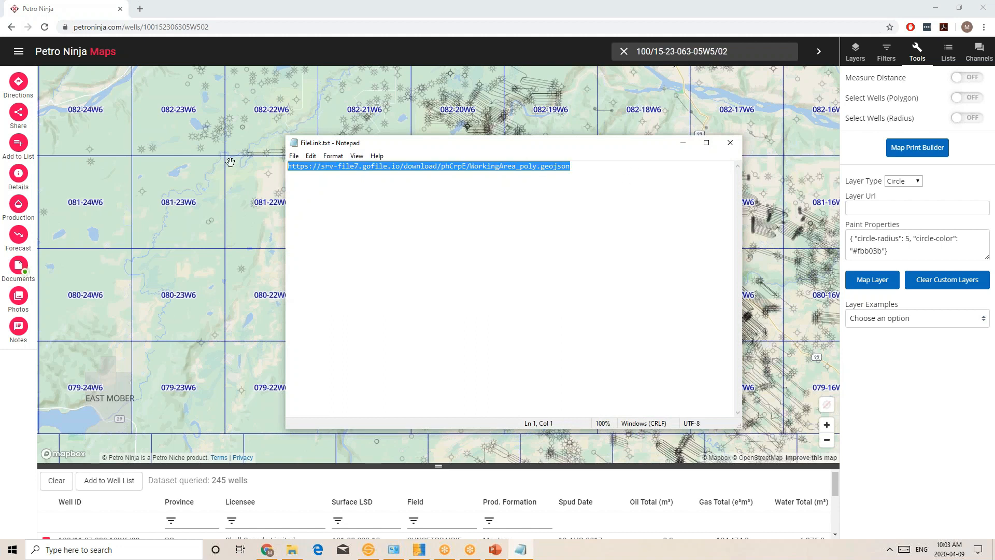
- Paste the copied GeoJSON link as the custom layer's URL and map it with the Circle layer type
click(683, 143)
click(881, 208)
key(ctrl+v)
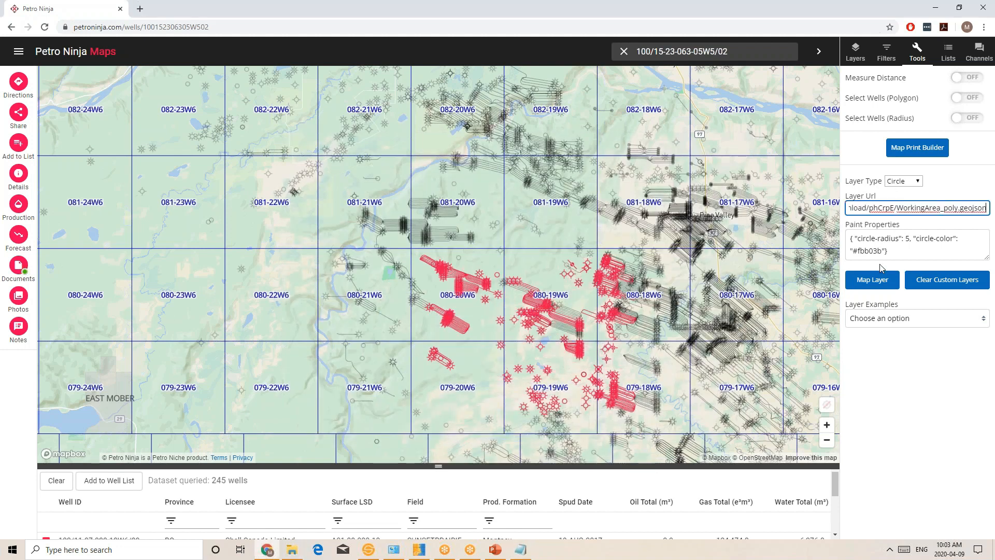
click(872, 283)
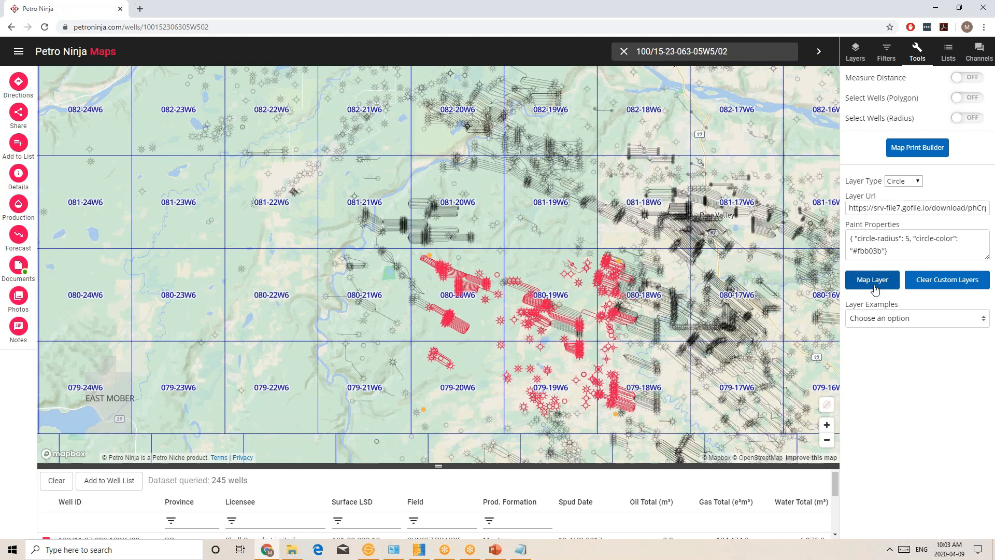
- Change the custom layer's type to Polygon and map the working area again
click(903, 181)
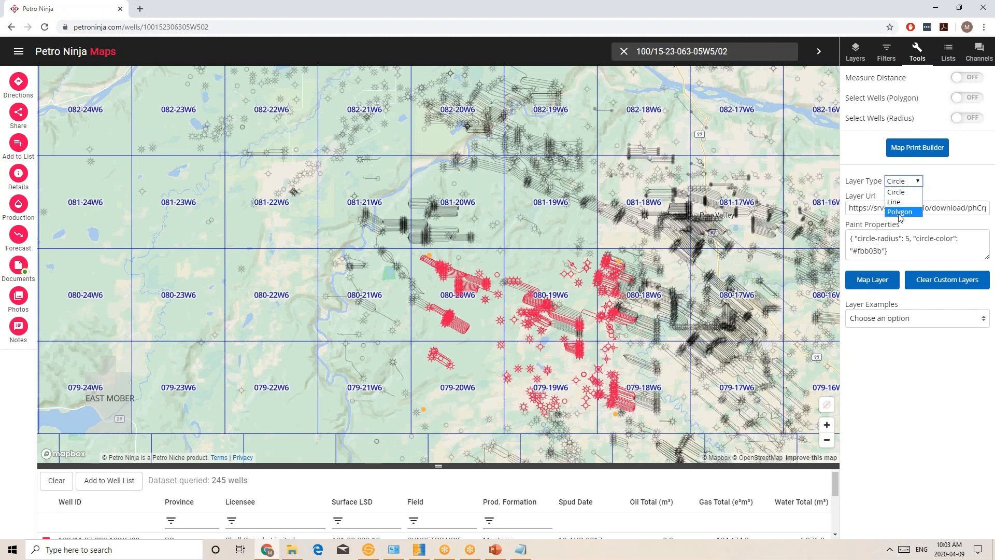
click(899, 215)
click(879, 286)
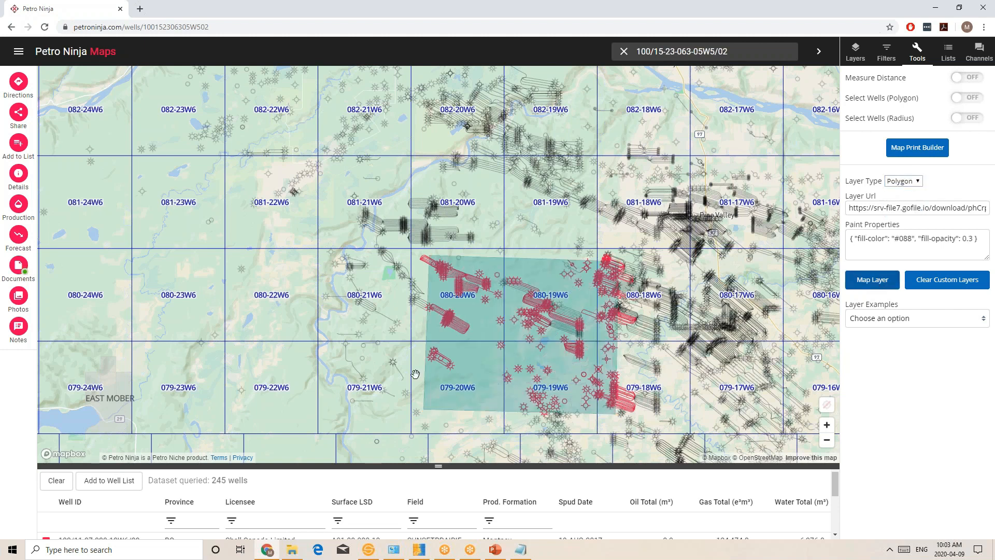
- Turn on polygon well selection and outline a four-sided area around the shaded working area on the map
click(948, 52)
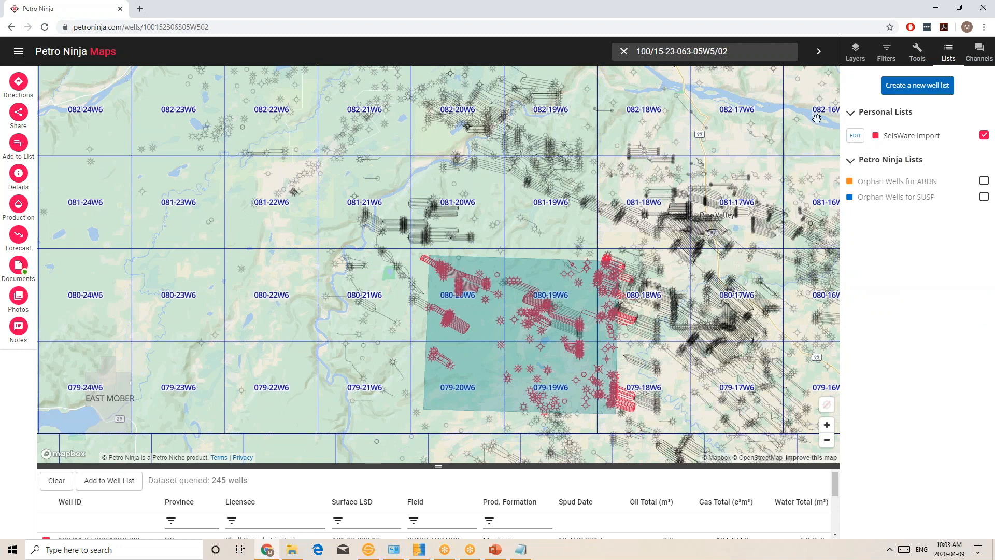
click(917, 52)
click(967, 98)
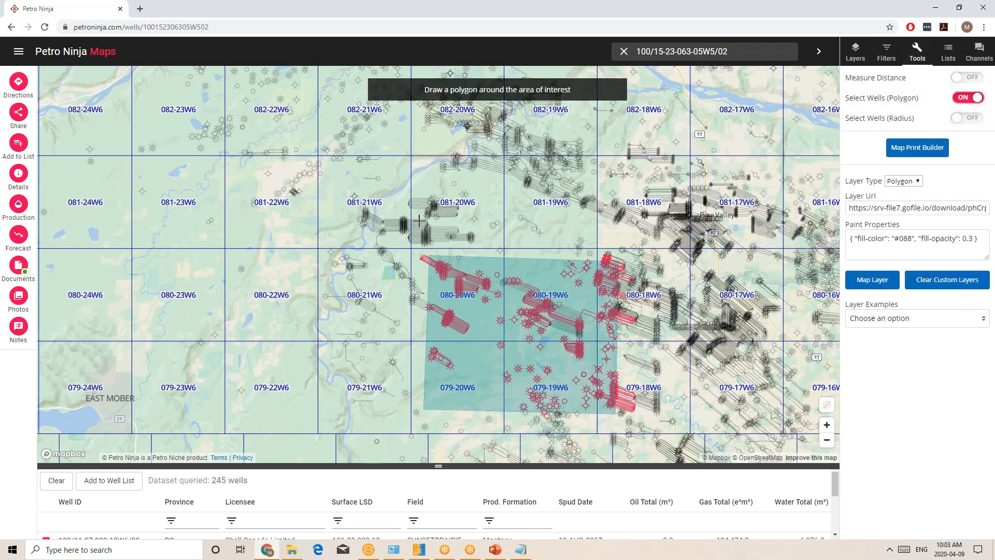
click(403, 420)
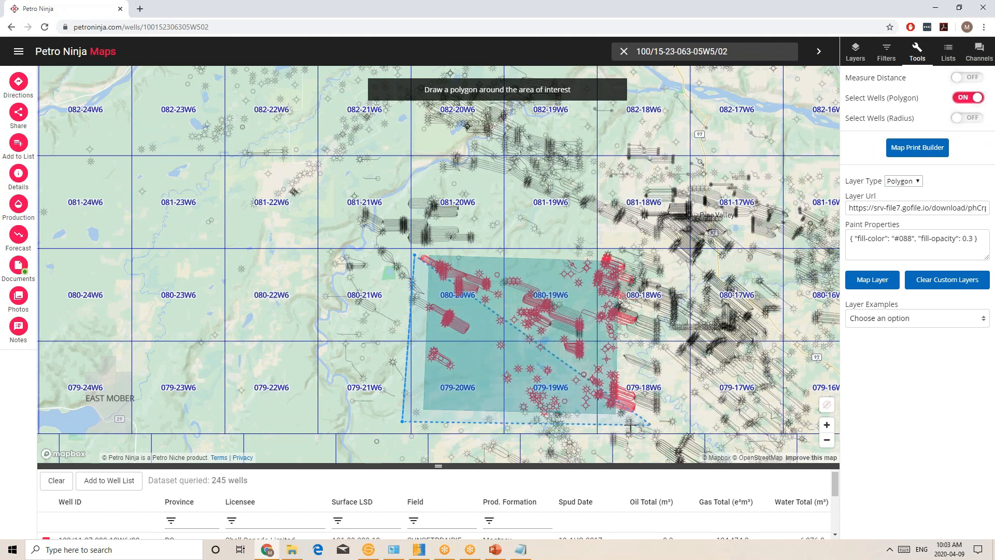
click(624, 424)
click(628, 242)
click(628, 241)
scroll(628, 241, up, 5)
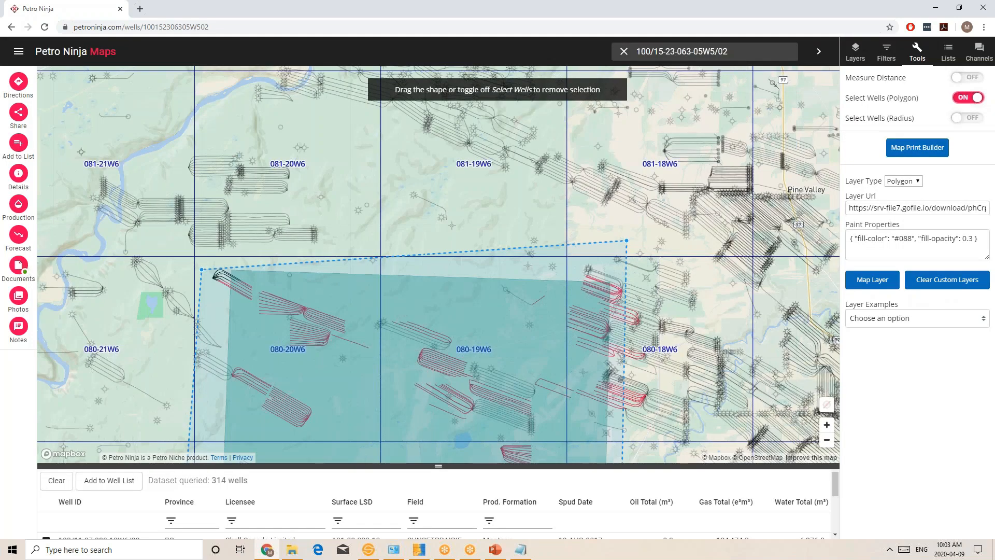
drag(427, 228, 443, 135)
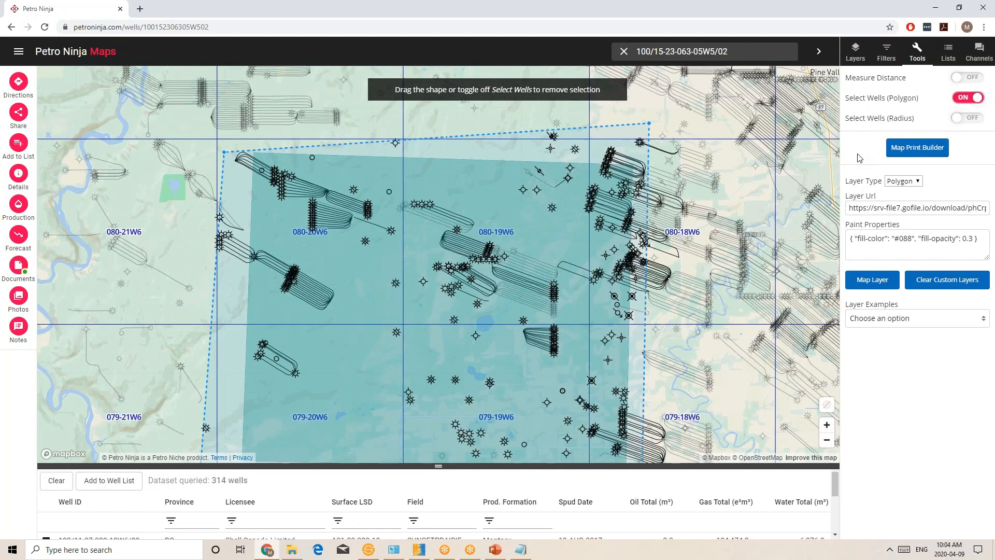
- Export the well info of the SeisWare Import personal list in metric units and download the generated file
click(948, 52)
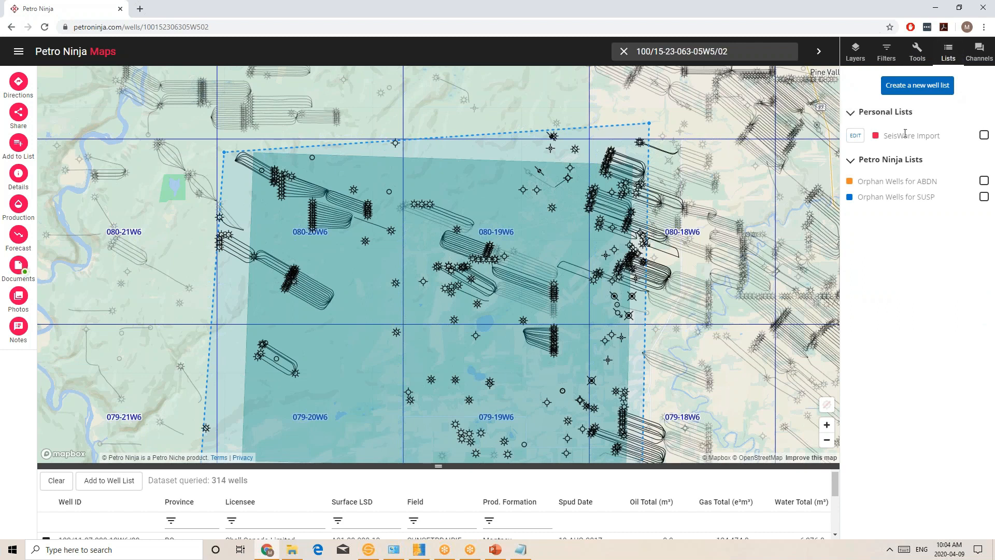
click(855, 137)
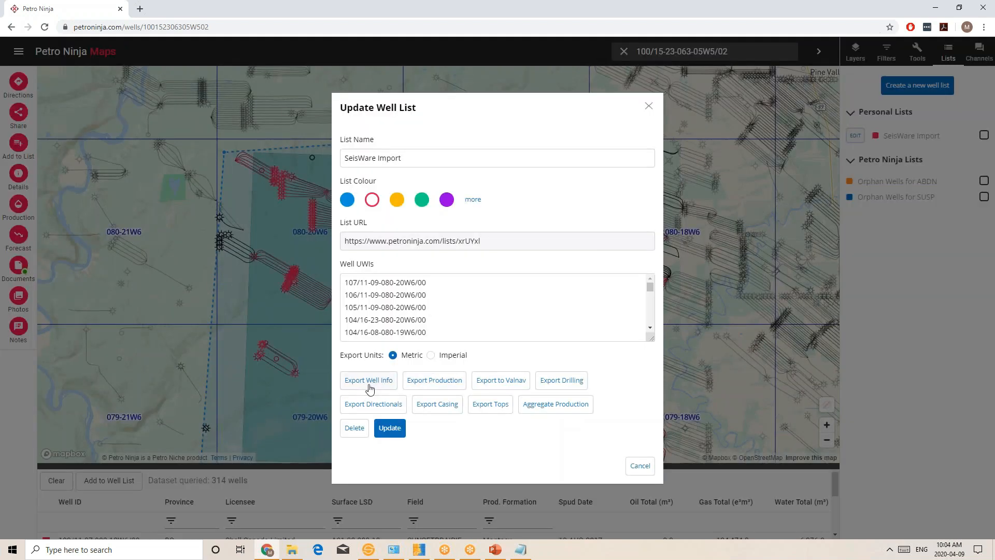
click(369, 381)
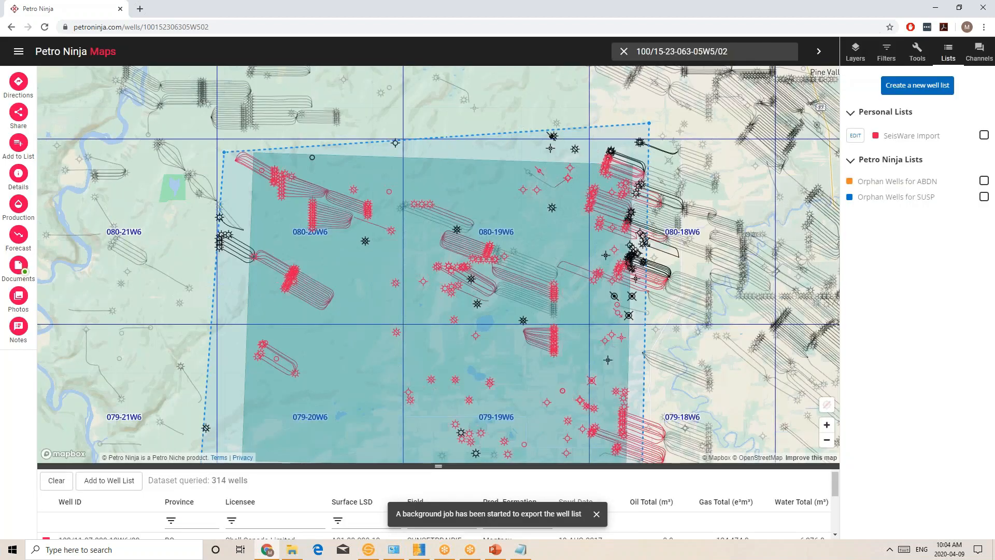
click(530, 515)
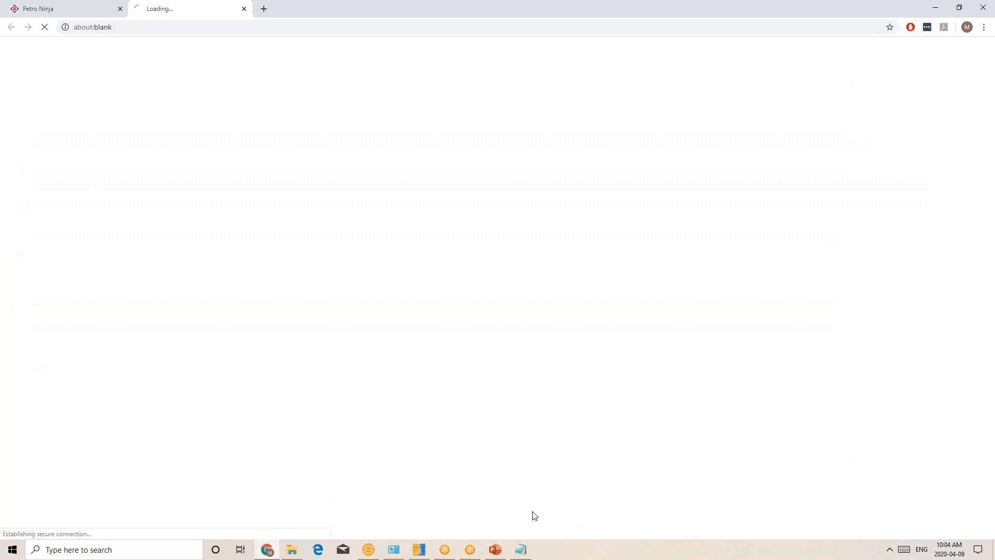
- Export the production data of the SeisWare Import list and download the generated file
click(856, 137)
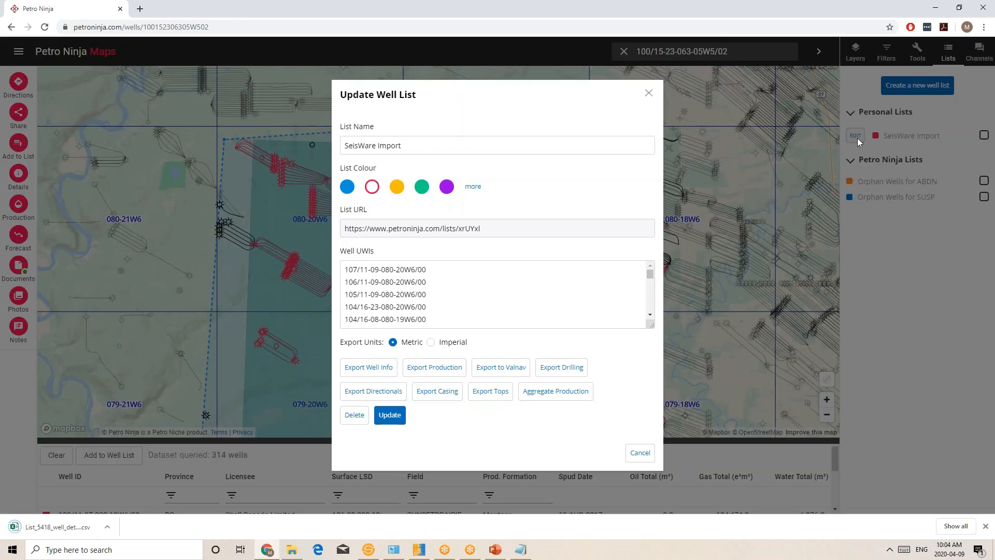
click(432, 368)
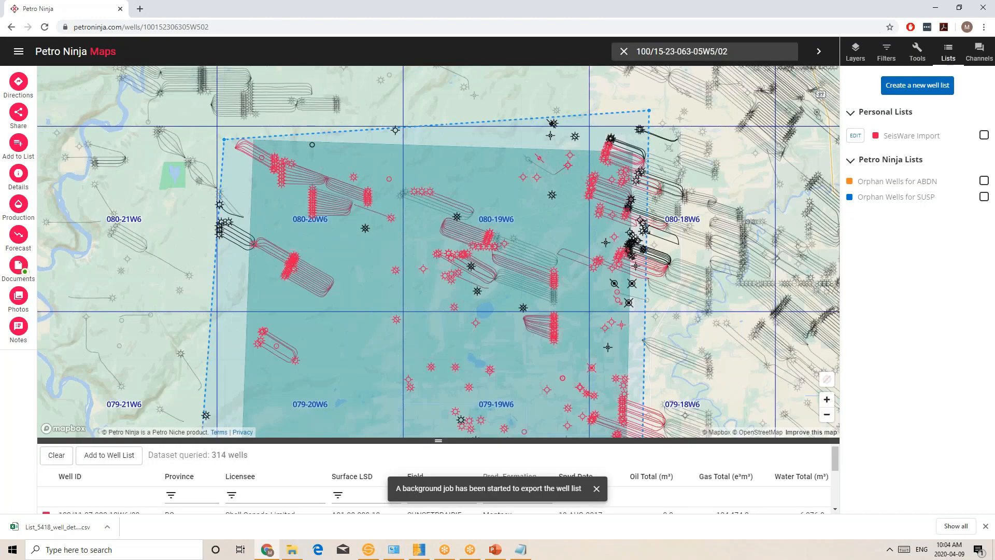
click(544, 493)
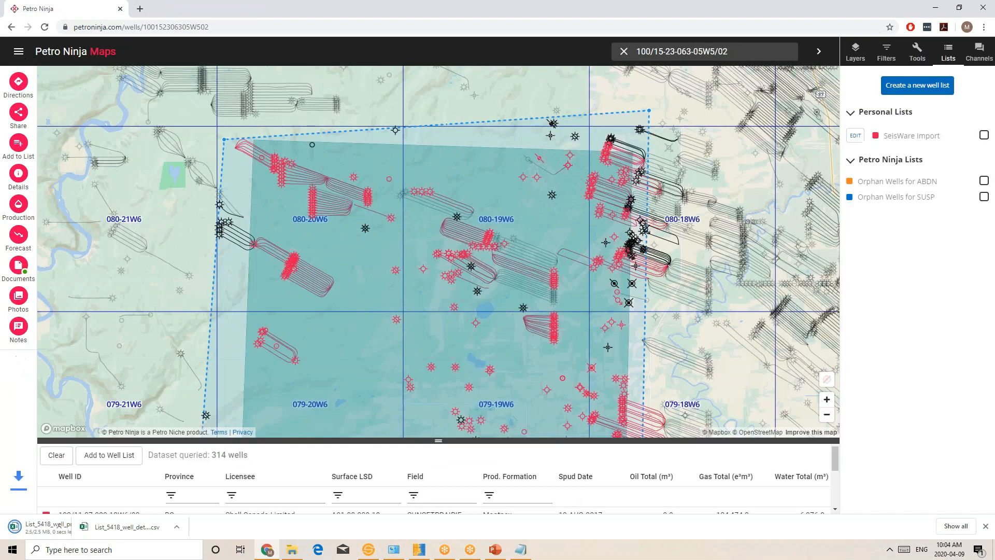
- Export the directionals of the SeisWare Import list and download the generated file
click(855, 136)
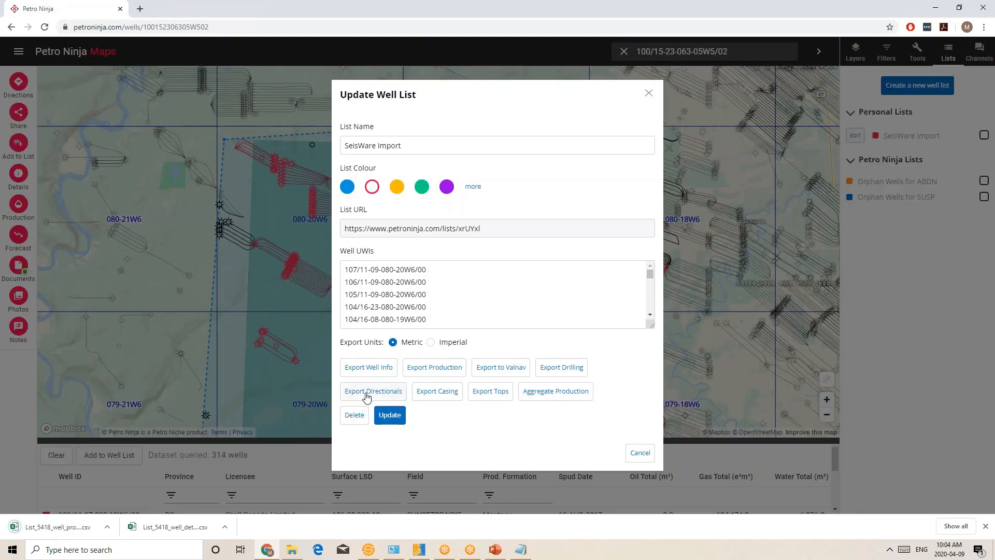
click(365, 394)
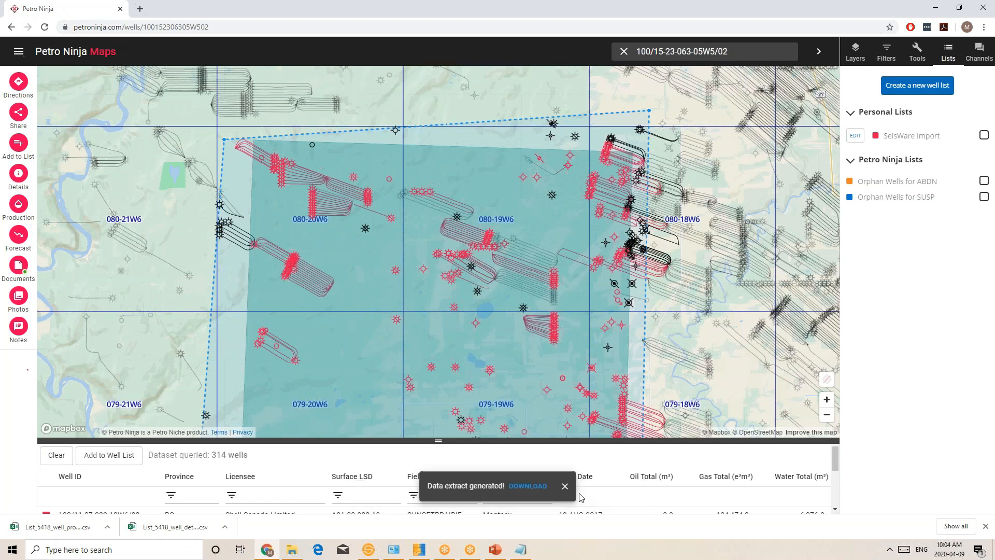
click(529, 489)
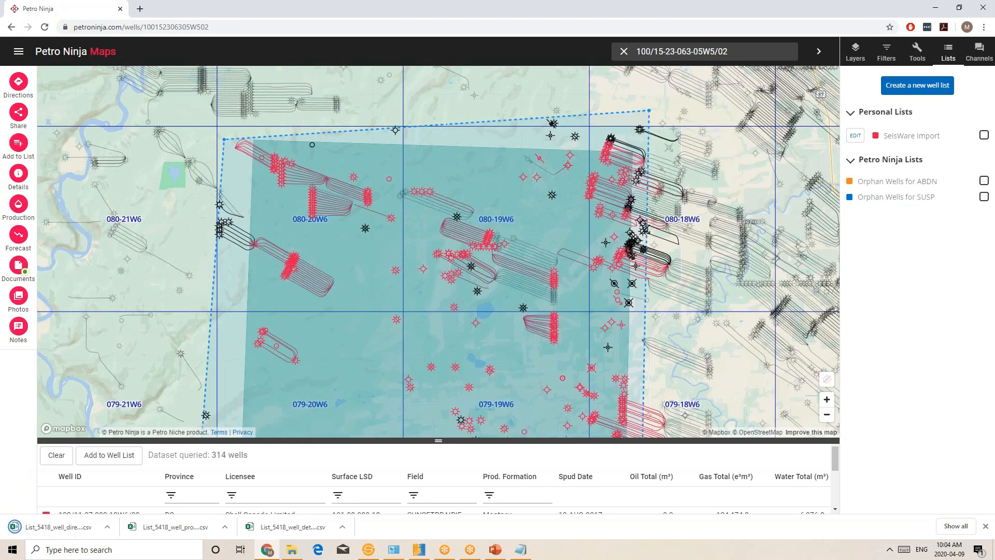
- Export the formation tops of the SeisWare Import list and download the generated file
click(855, 135)
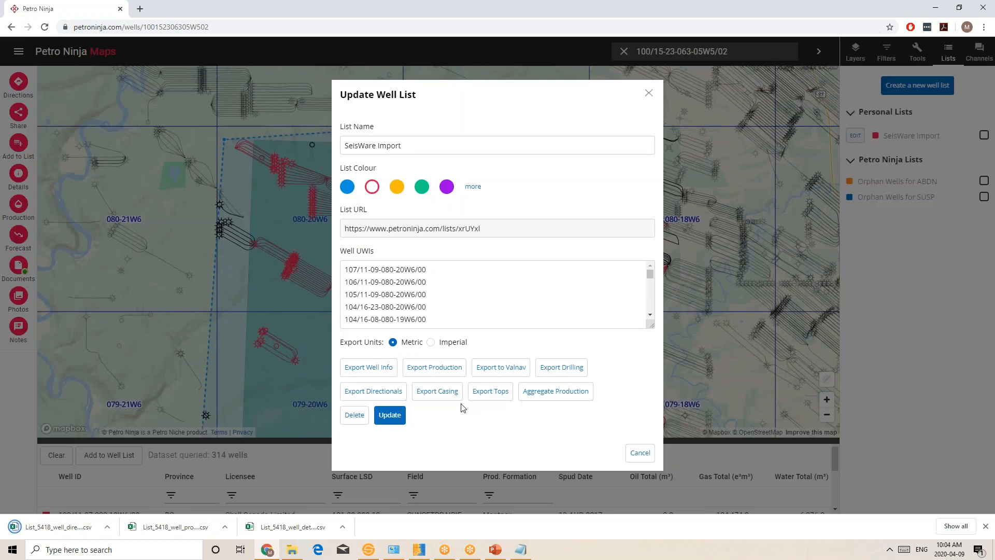
click(490, 391)
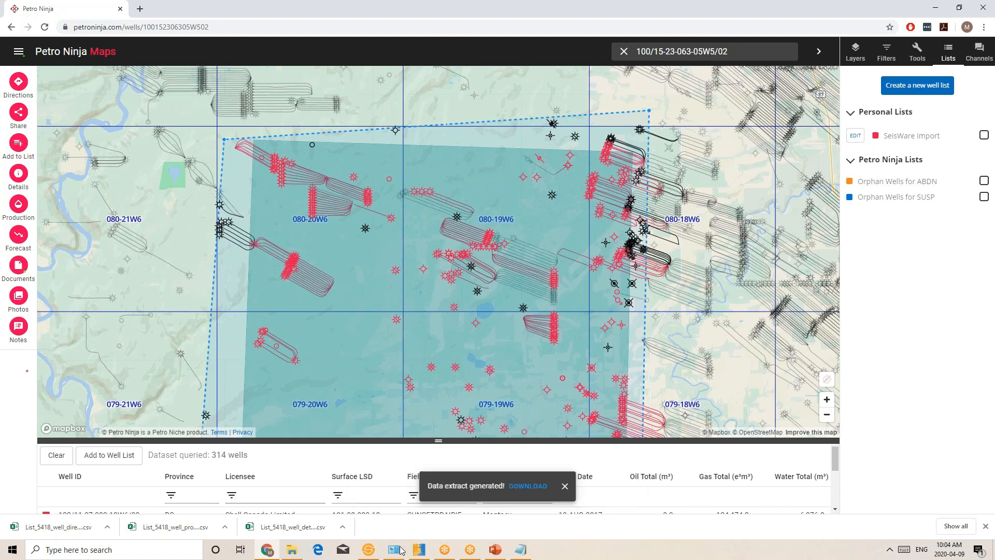
click(526, 486)
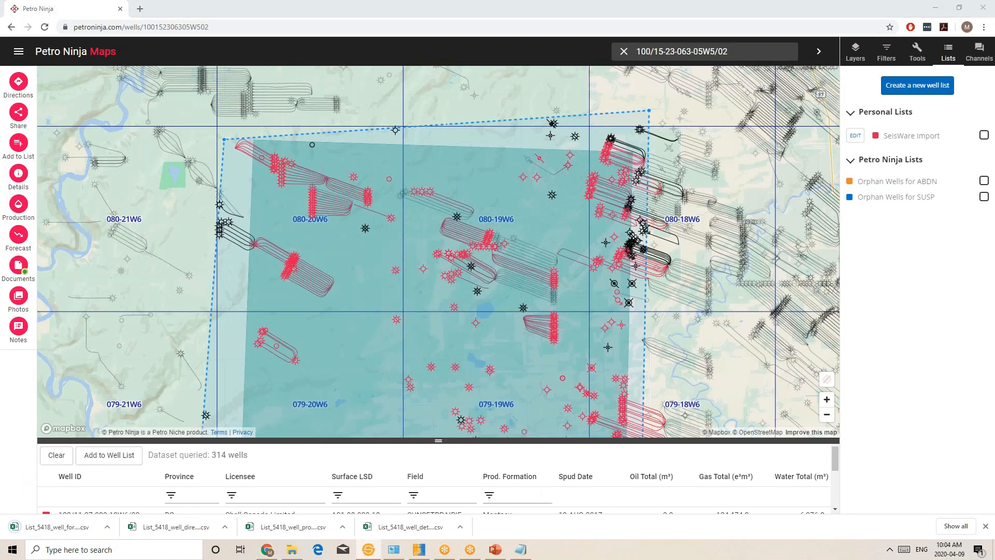
- Switch to SeisWare's Well Import, add List_5418_well_details.csv from the PNExport folder as a Columnar ASCII input file, and continue to the data specification
click(368, 549)
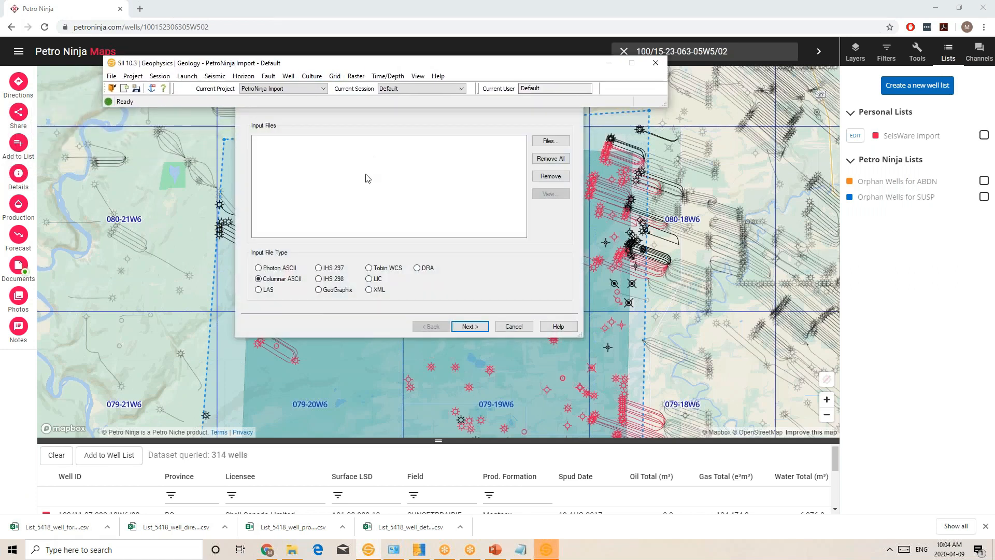
click(435, 179)
drag(398, 104, 502, 136)
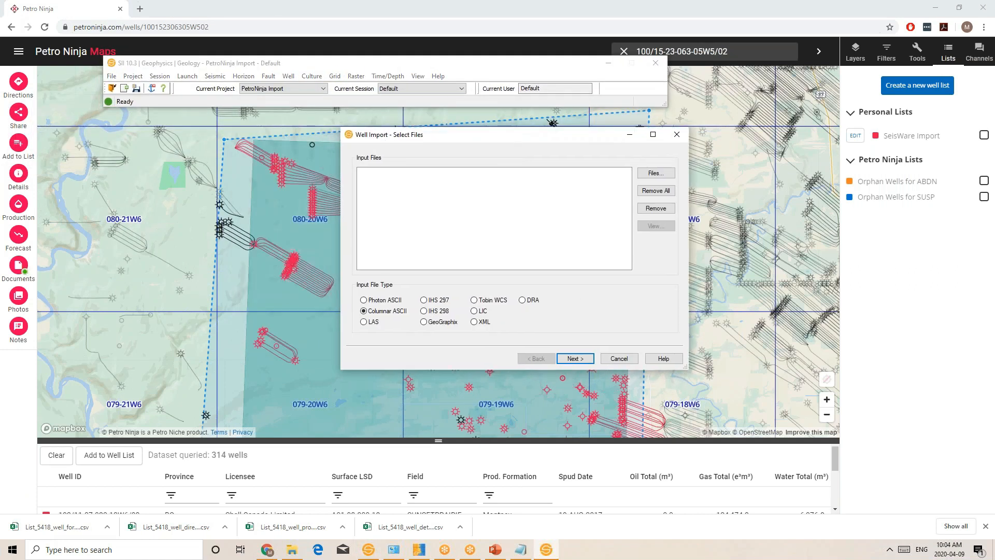
drag(0, 96, 227, 92)
click(596, 134)
drag(596, 135, 817, 113)
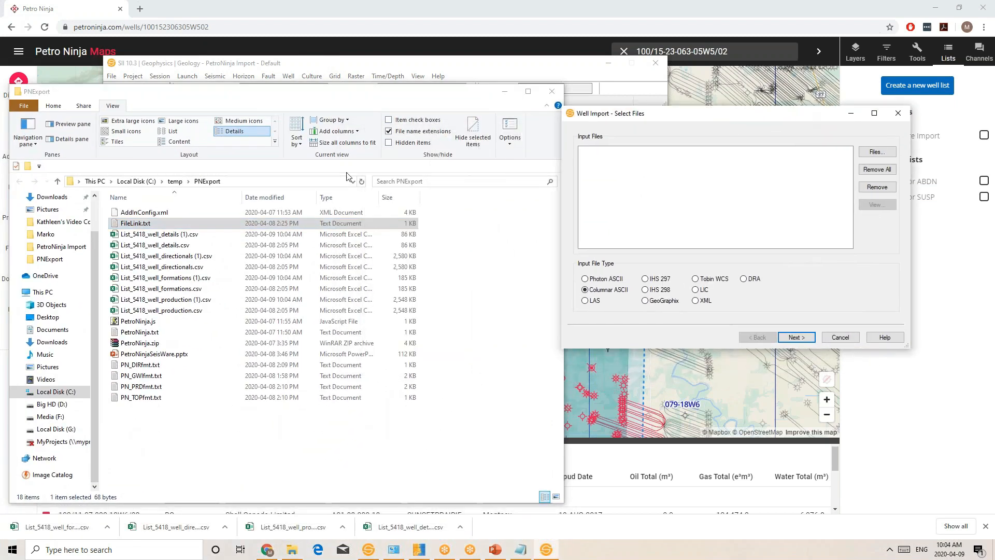
click(161, 246)
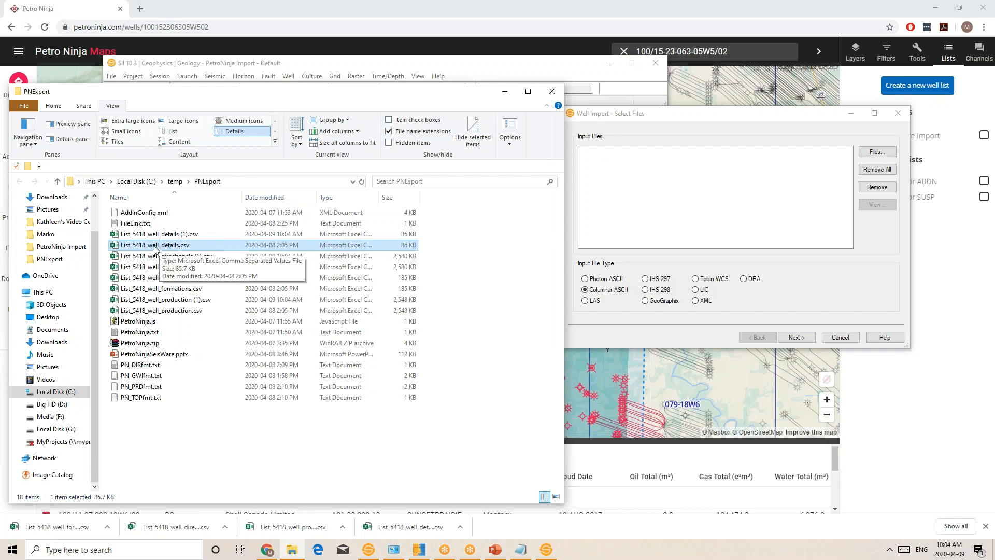
drag(143, 250, 674, 190)
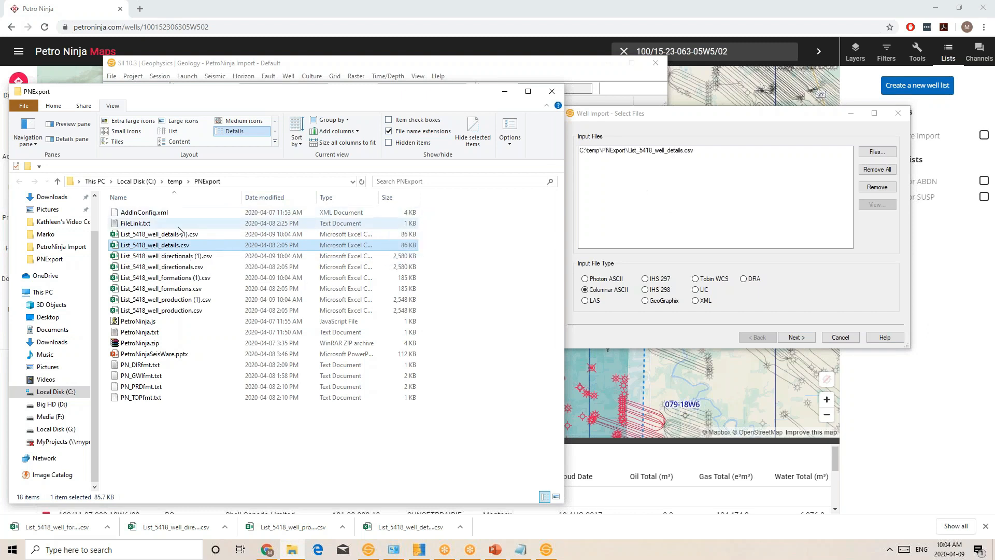
click(796, 338)
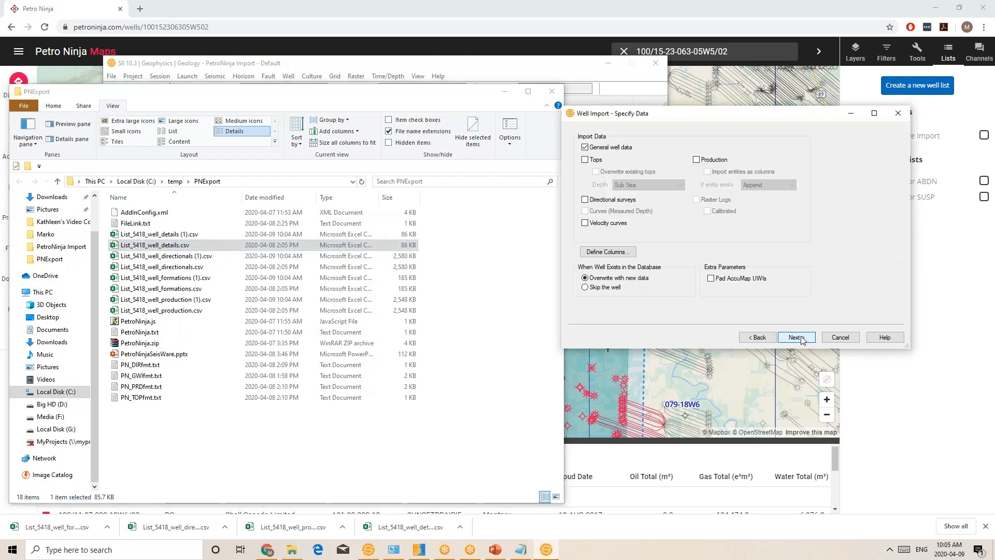
- Open the column definitions for the general well data and assign UWI to the wellbore_uwi column
click(611, 251)
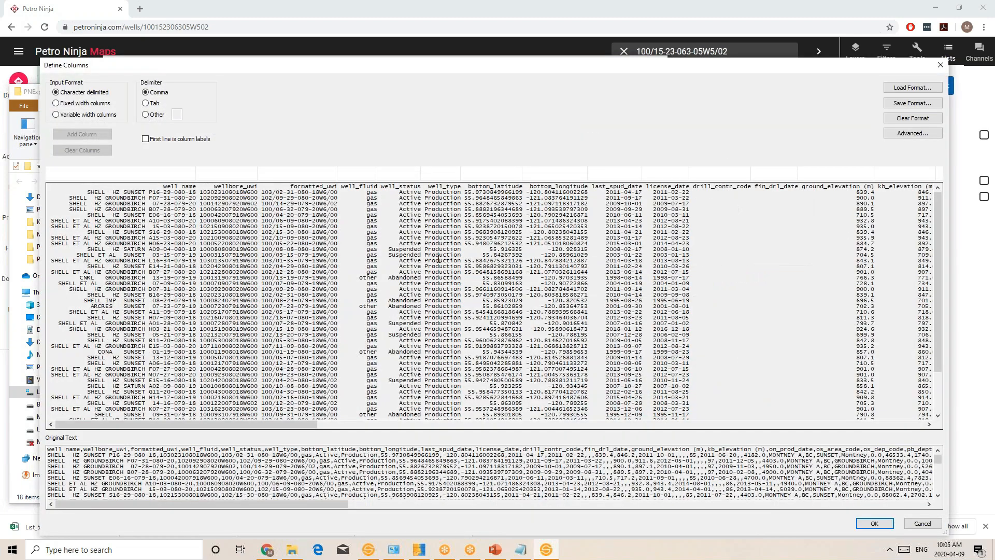
drag(182, 424, 144, 430)
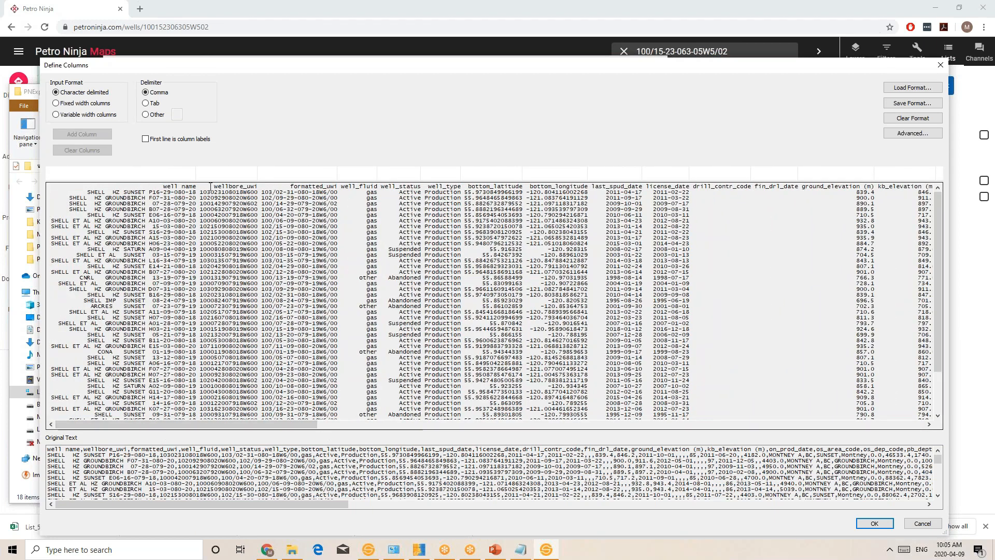
click(213, 170)
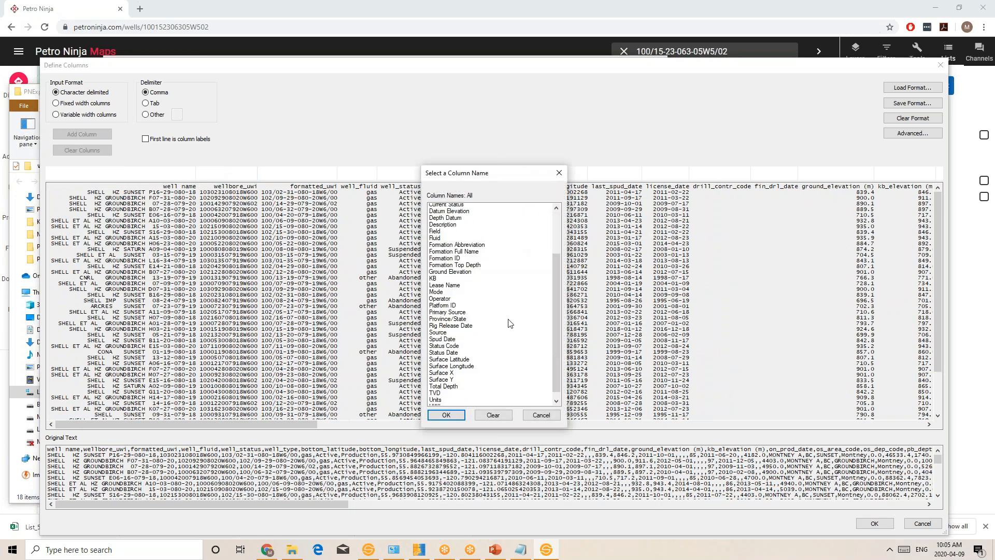
key(Return)
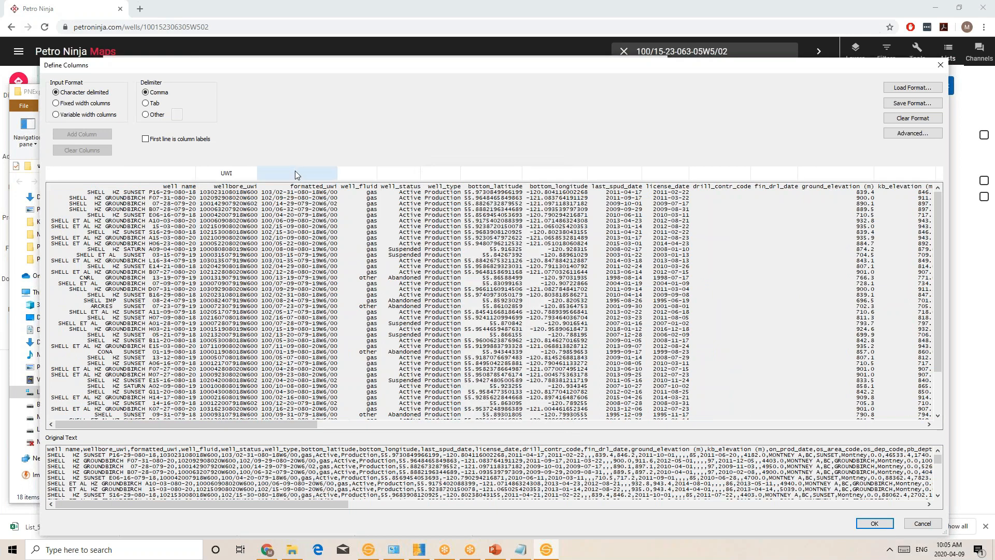
- Load the PN_GWIfmt.txt column format for the general well data, review the assigned columns, and accept the definitions
click(917, 91)
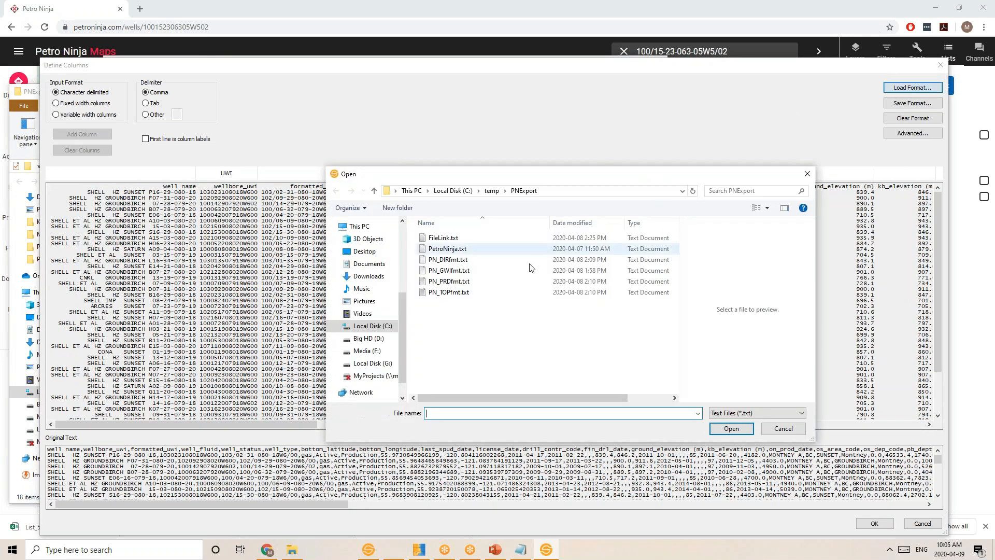
click(451, 270)
double_click(451, 270)
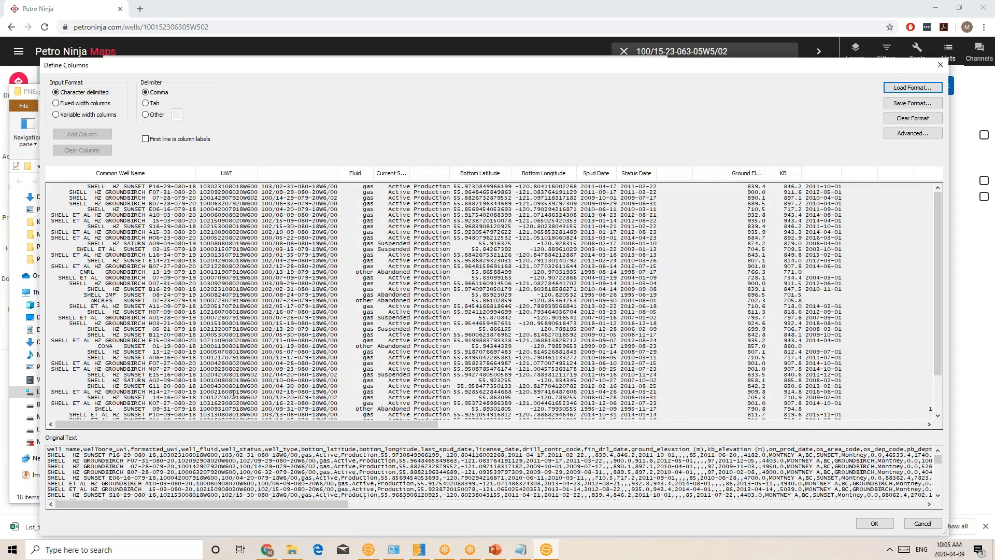
drag(309, 424, 850, 463)
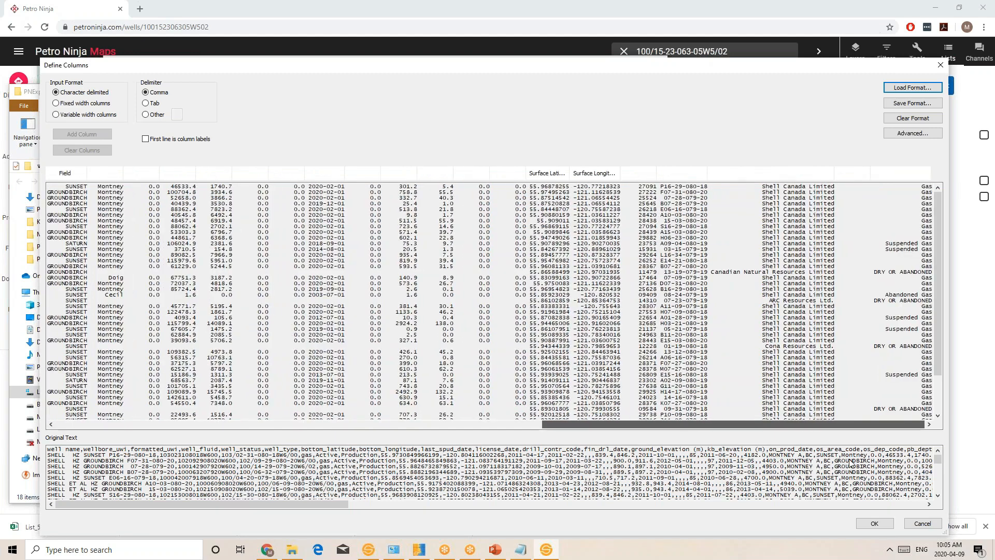
drag(687, 423, 172, 432)
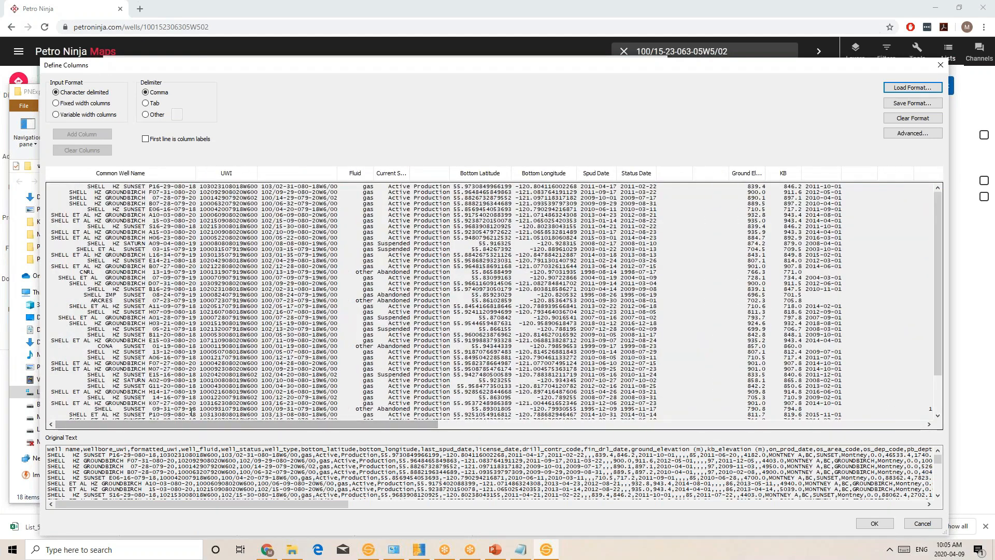
click(872, 523)
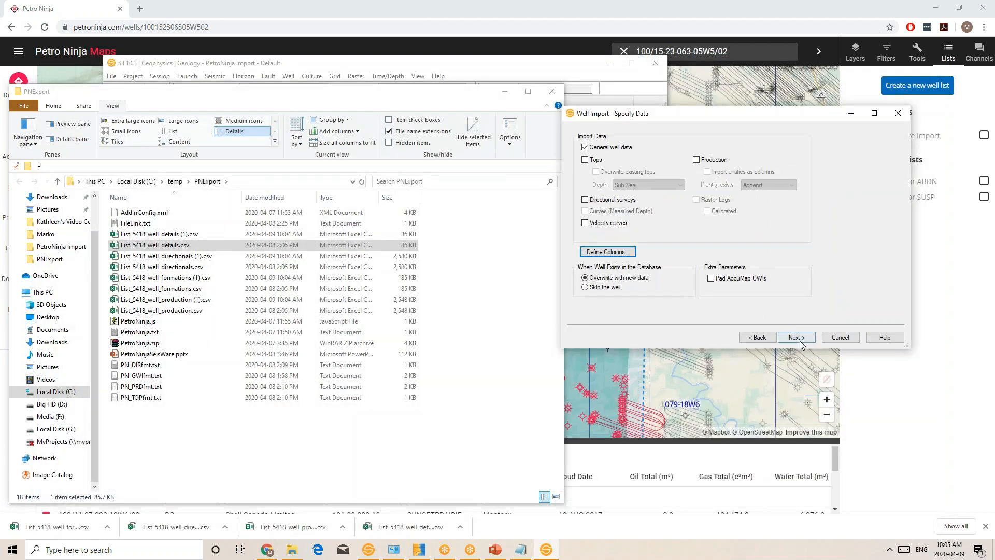
- Accept the NAD83 / UTM zone 10N coordinate systems and import the general well data
click(797, 338)
click(798, 338)
click(758, 338)
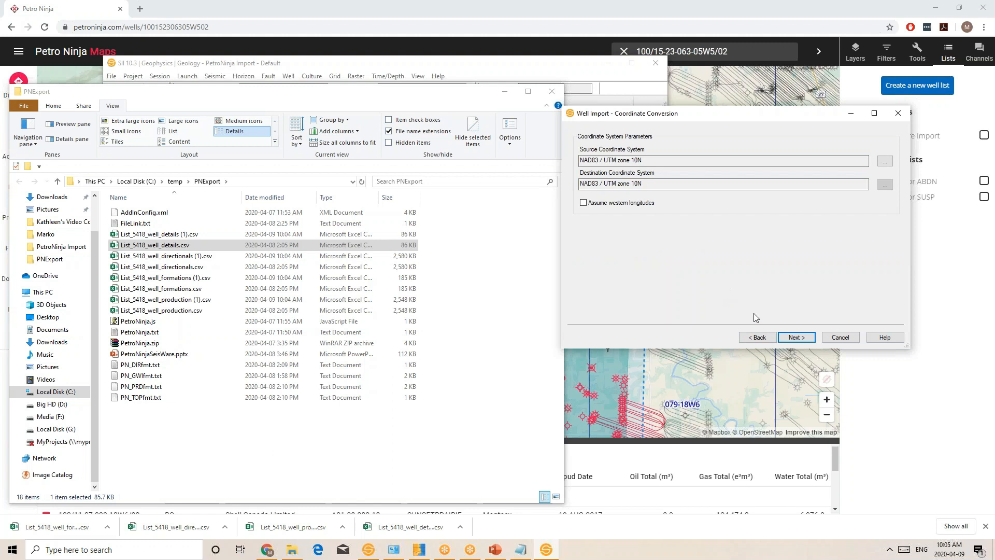
click(802, 341)
click(802, 340)
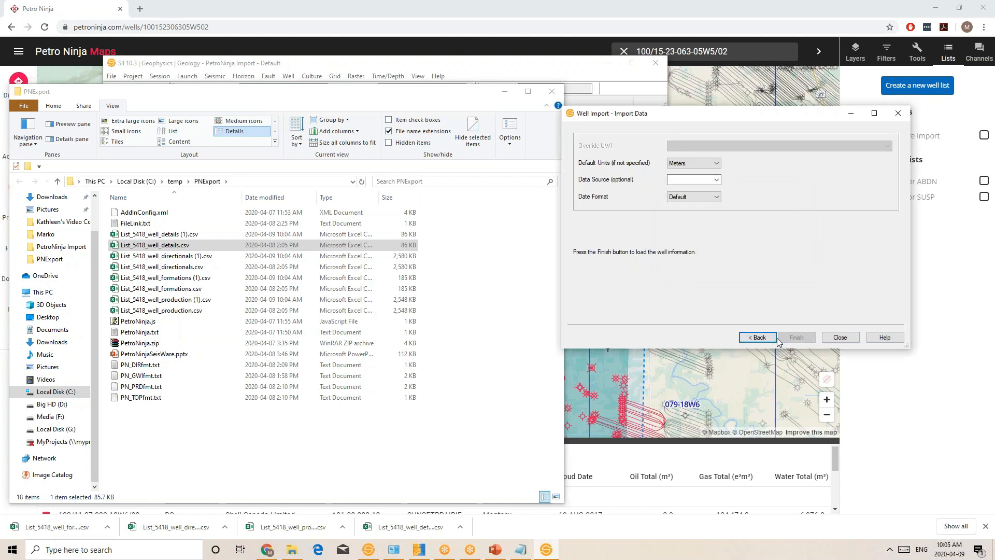
- Return to the file selection, replace the input file with List_5418_well_directionals.csv, and continue to the data specification
click(759, 339)
click(761, 340)
click(879, 173)
drag(164, 268, 706, 180)
click(798, 337)
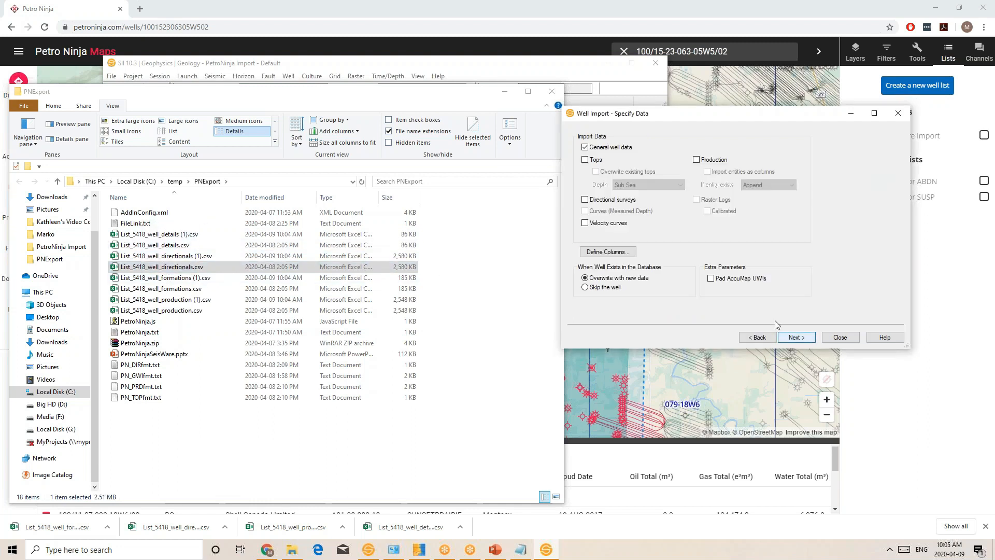
- Set the import data to directional surveys only, load the PN_DIRfmt.txt column format, and accept the definitions
click(593, 160)
click(592, 161)
click(593, 148)
click(604, 200)
click(613, 253)
click(912, 88)
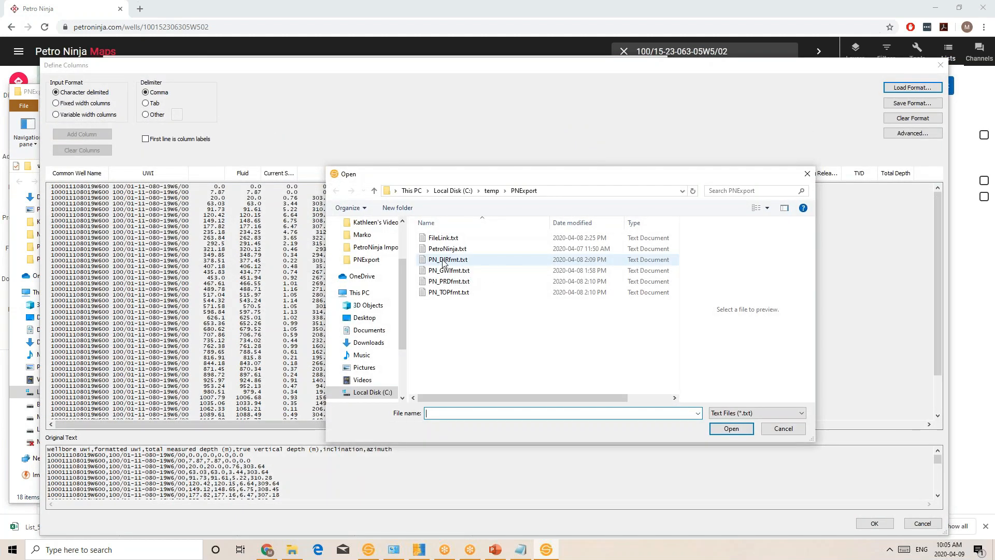
double_click(444, 260)
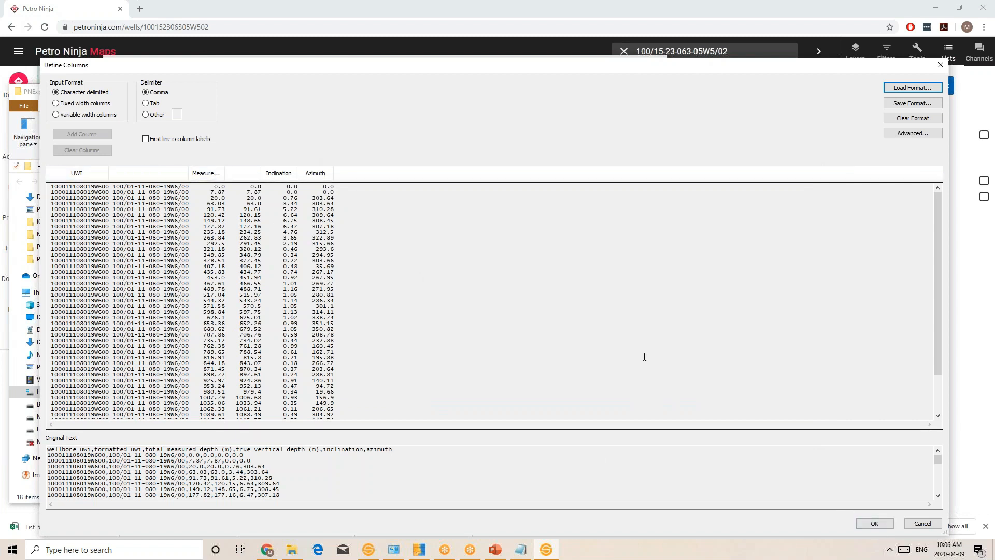
click(874, 523)
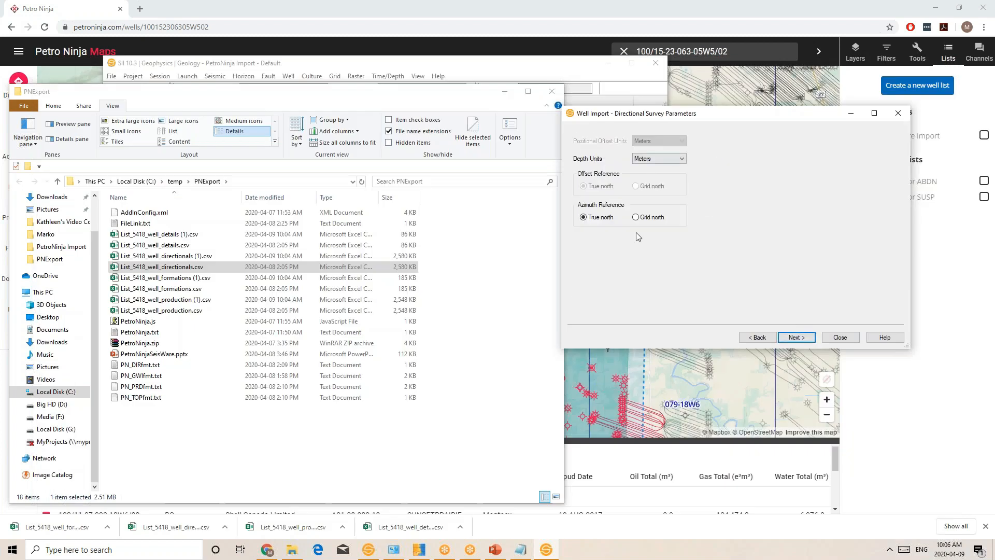
- Keep the depth units in meters and the azimuth reference at true north, and import the directional surveys
click(796, 337)
click(796, 337)
click(797, 338)
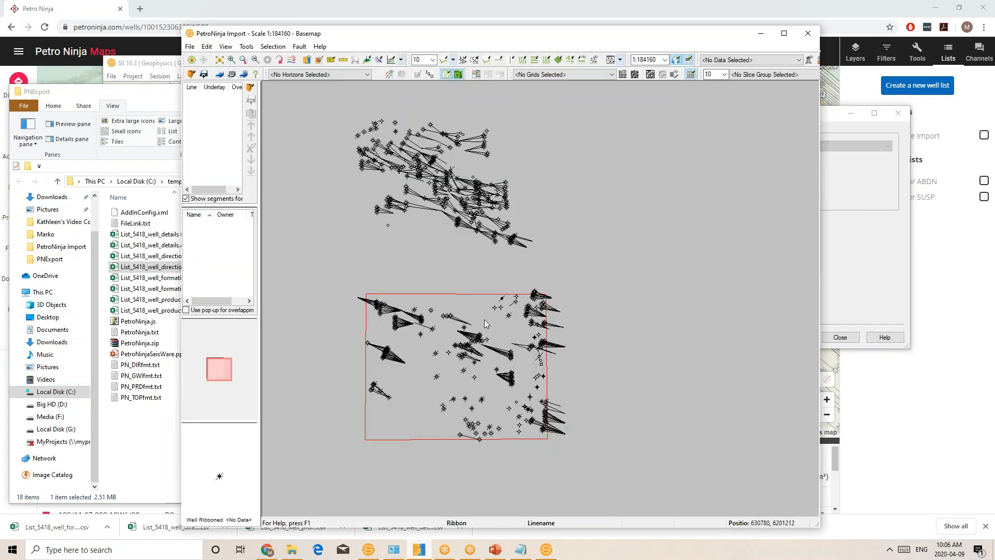
- Return to the Well Import file selection, replace the input file with List_5418_well_formations.csv, and continue to the data specification
click(861, 230)
click(758, 338)
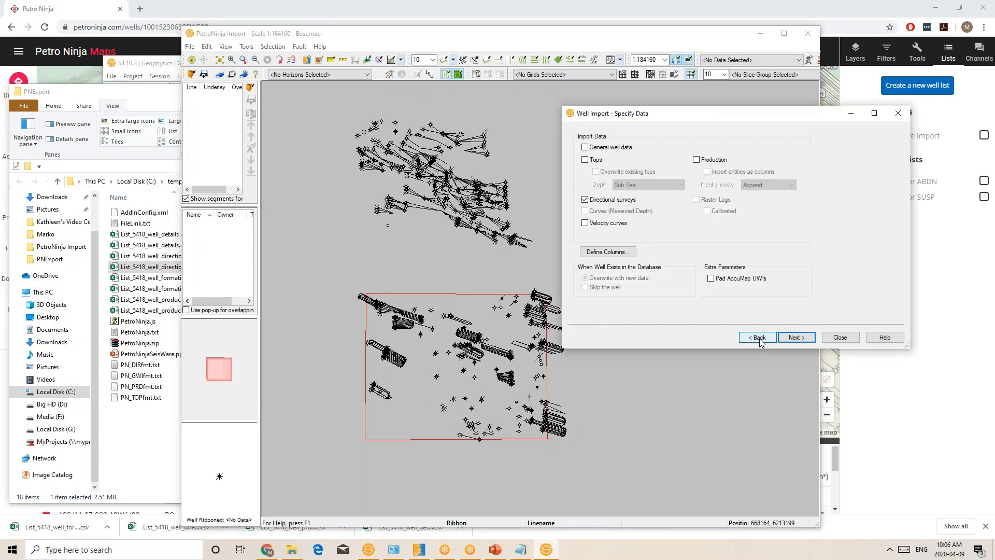
click(759, 338)
click(876, 170)
click(292, 549)
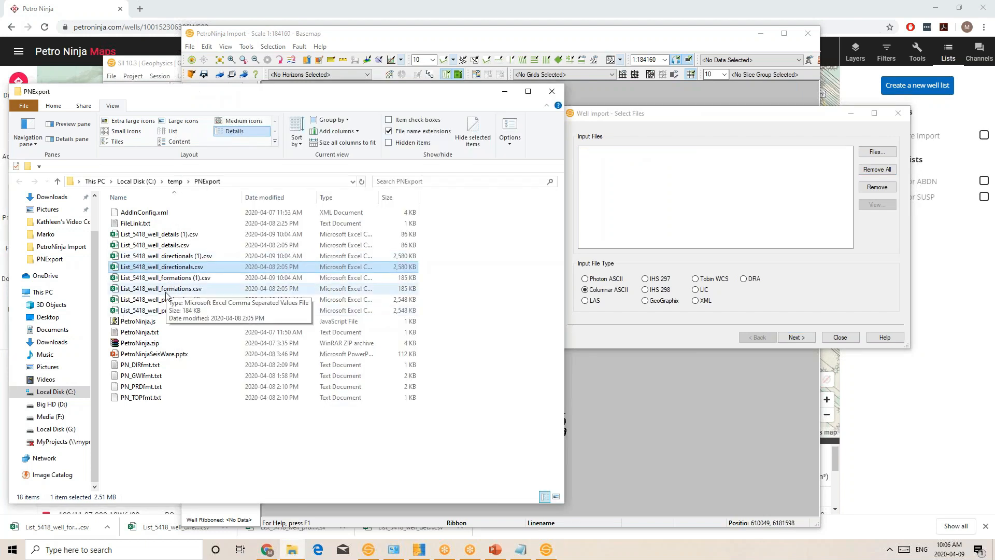
drag(173, 289, 727, 220)
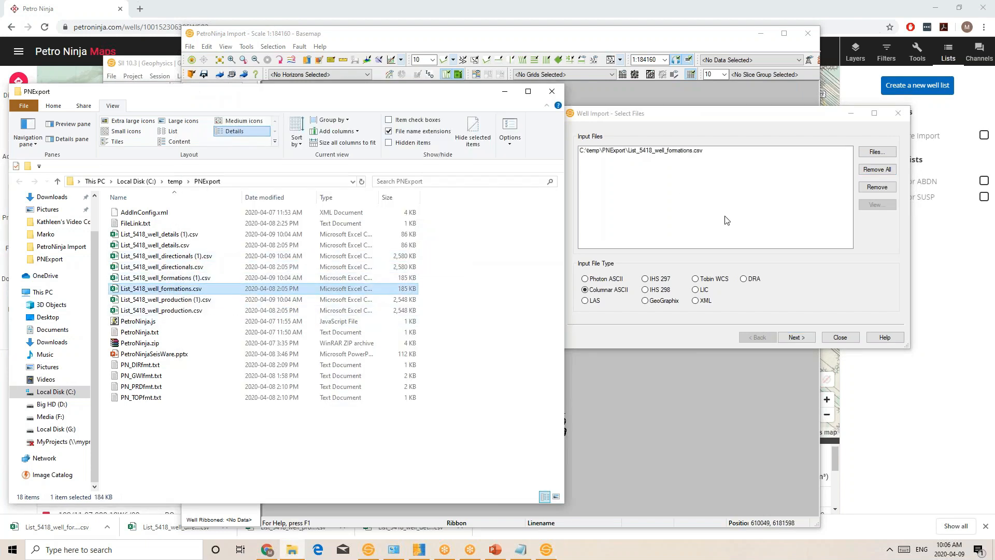
click(793, 337)
- Set the import data to tops with TVD as the depth type
click(594, 160)
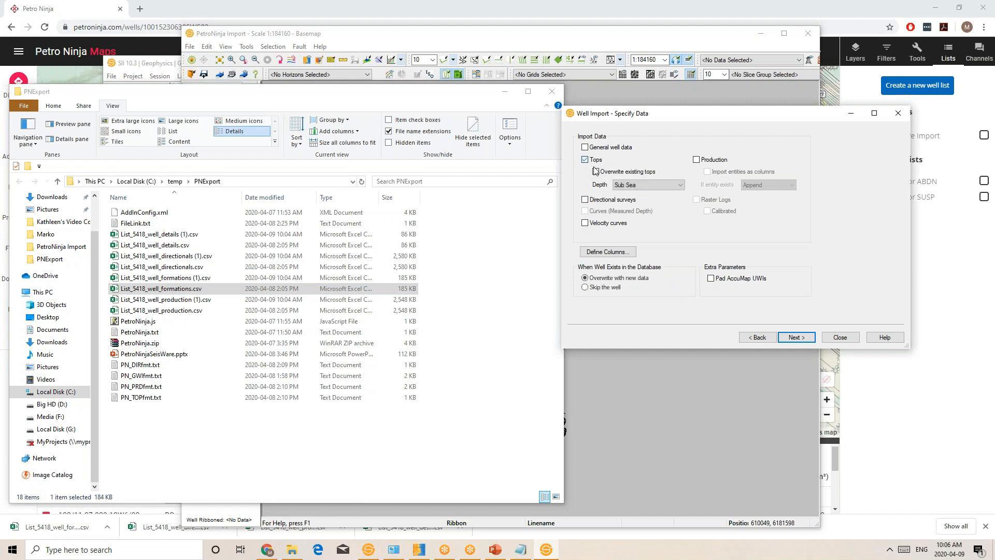
click(646, 185)
click(627, 200)
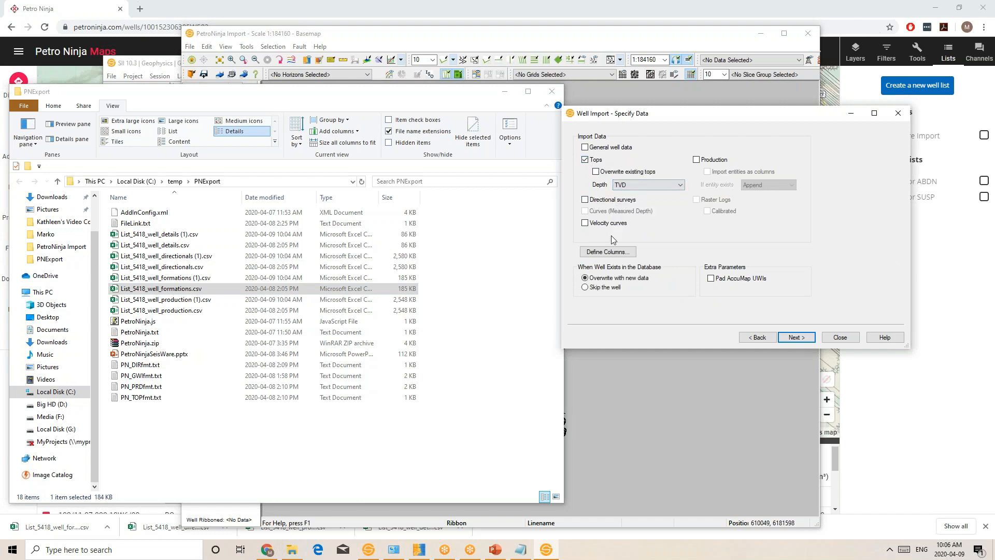
- Load the PN_TOPfmt.txt column format for the tops, accept the definitions, and import the formation tops
click(600, 256)
click(913, 87)
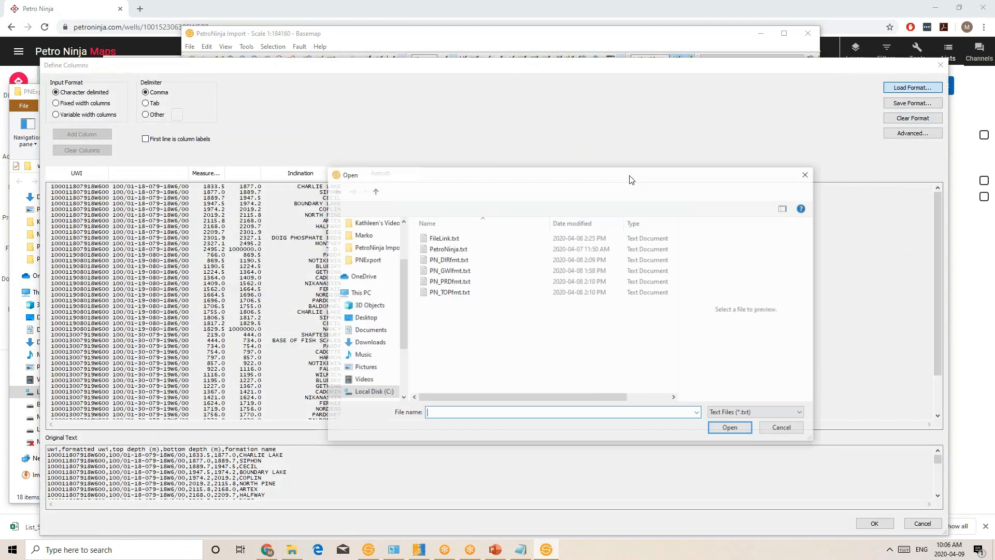
double_click(461, 291)
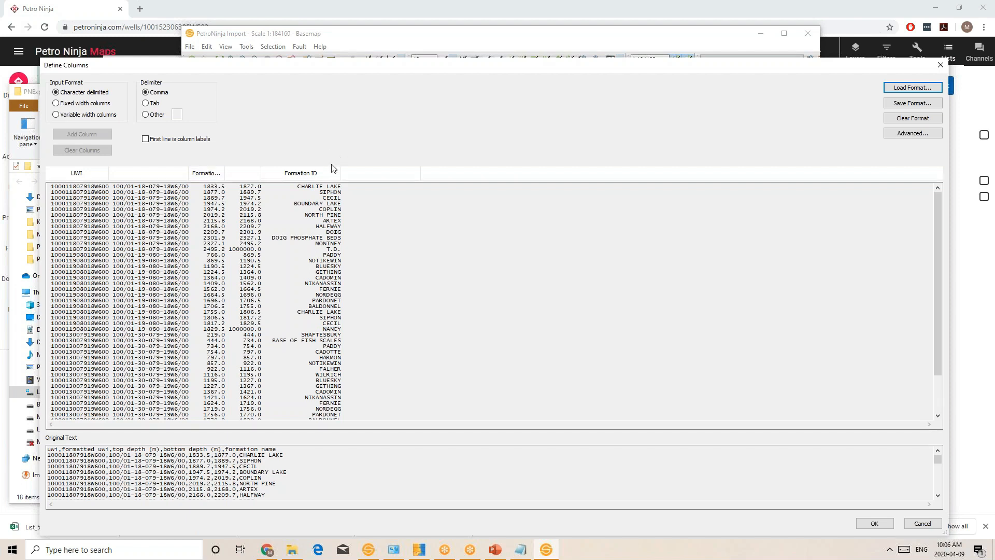
click(880, 524)
click(800, 338)
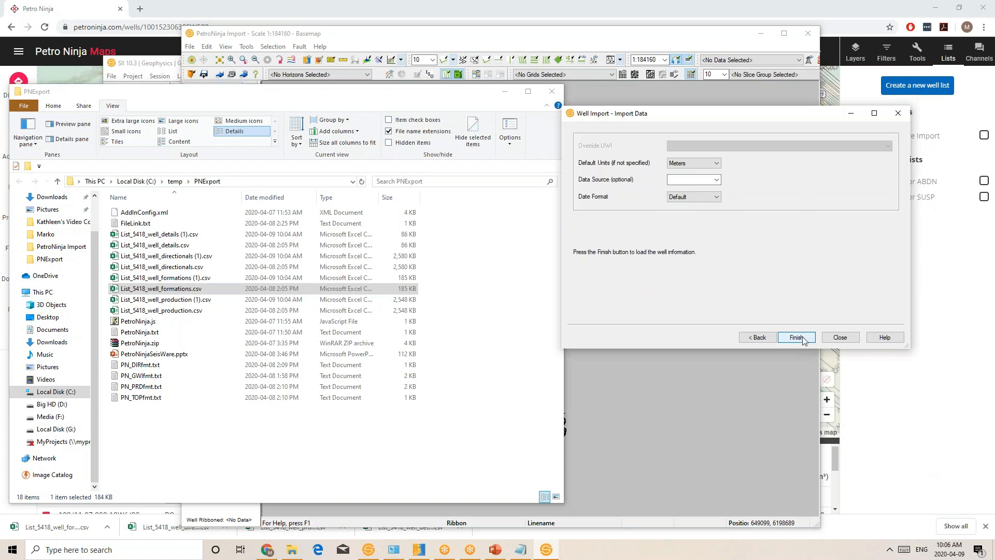
click(794, 336)
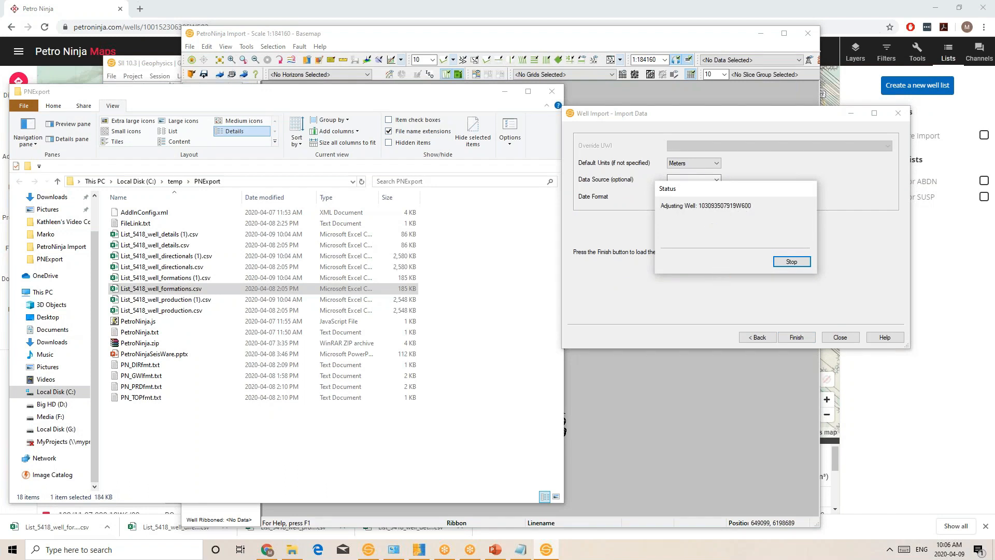
- Return to the file selection, replace the input file with List_5418_well_production.csv, and continue to the data specification
click(757, 337)
click(757, 336)
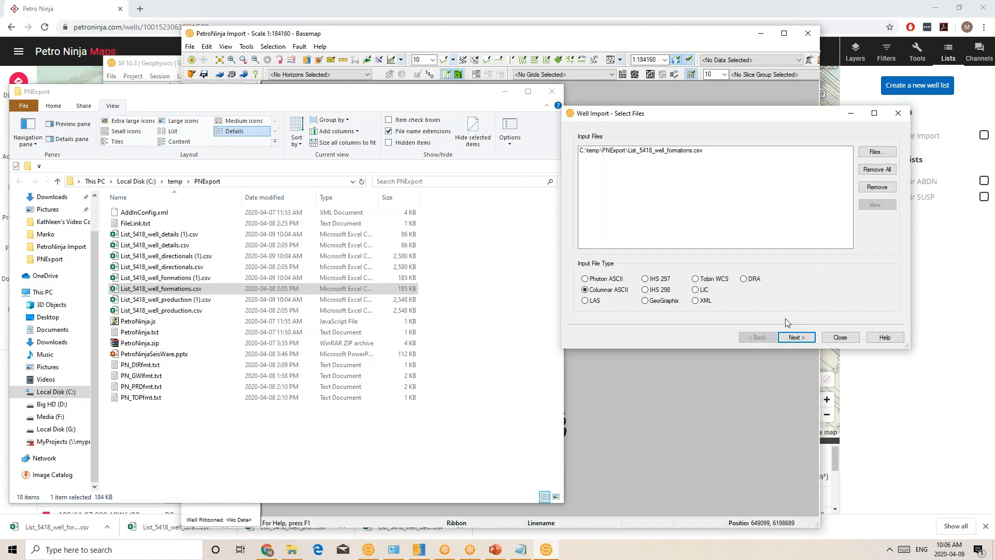
click(884, 173)
drag(161, 310, 665, 191)
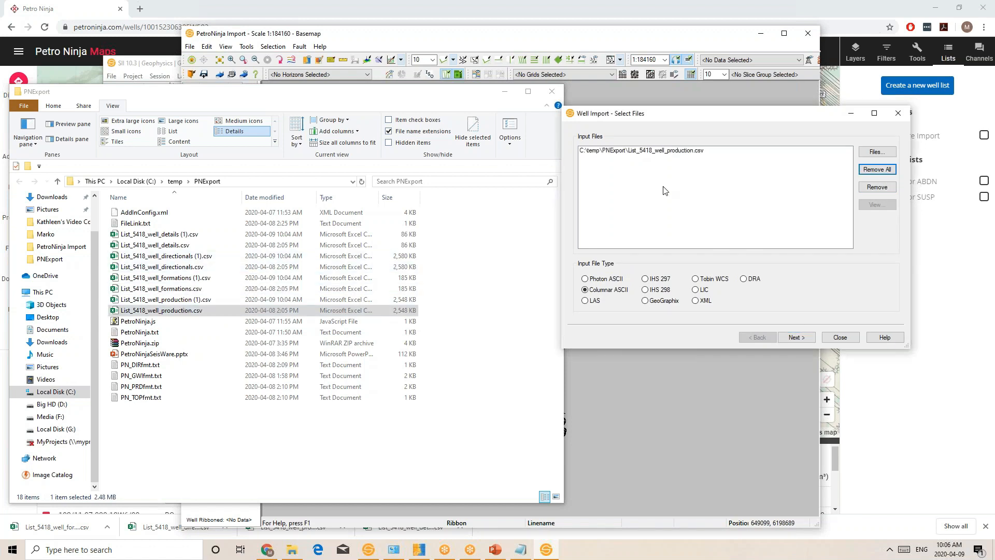
click(795, 337)
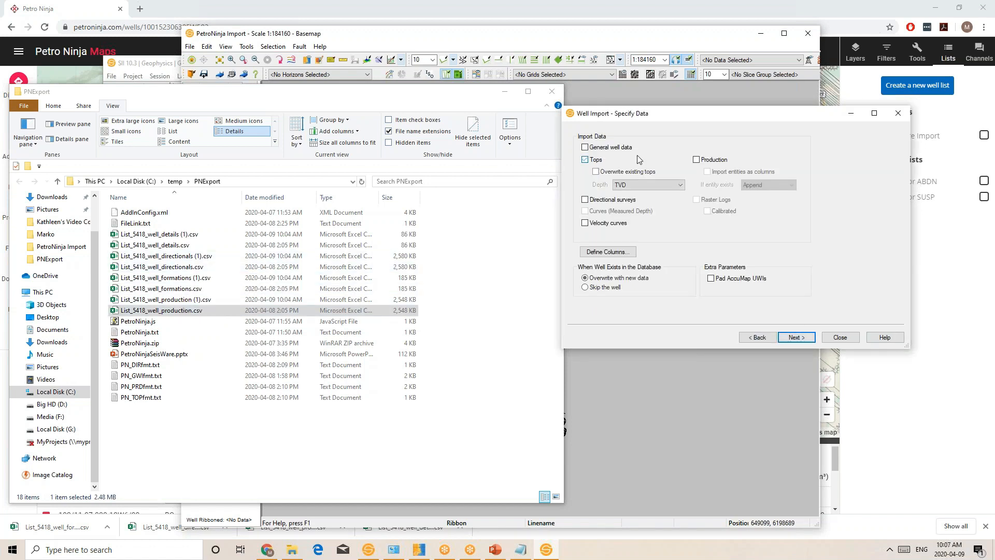
- Set the import data to production, load the PN_PRDfmt.txt column format, check all assigned columns, and accept the definitions
click(715, 161)
click(608, 252)
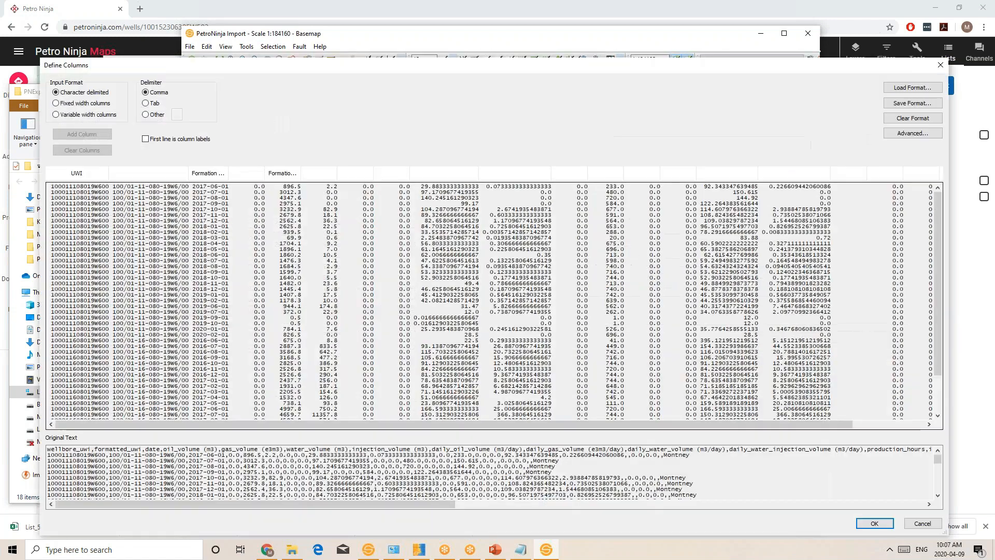
click(887, 91)
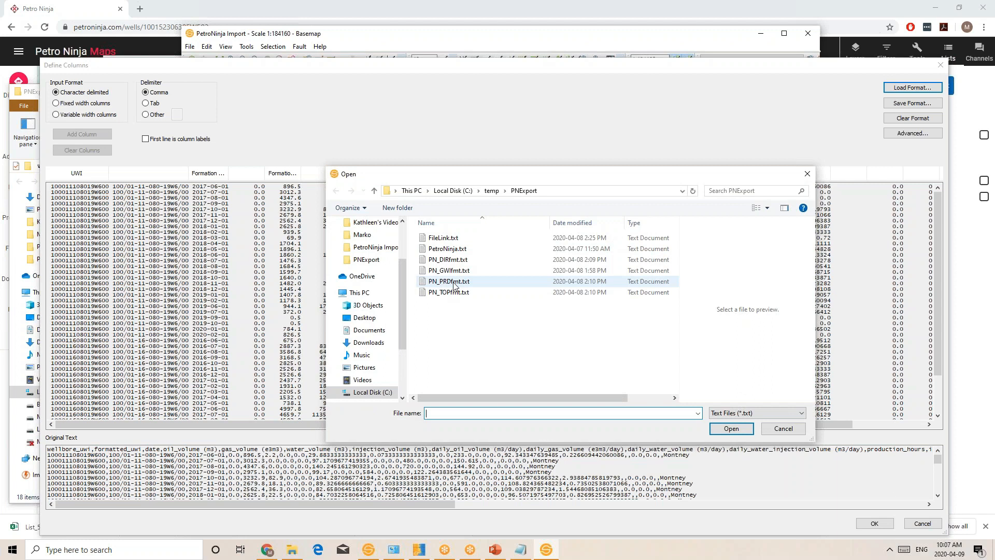
double_click(454, 282)
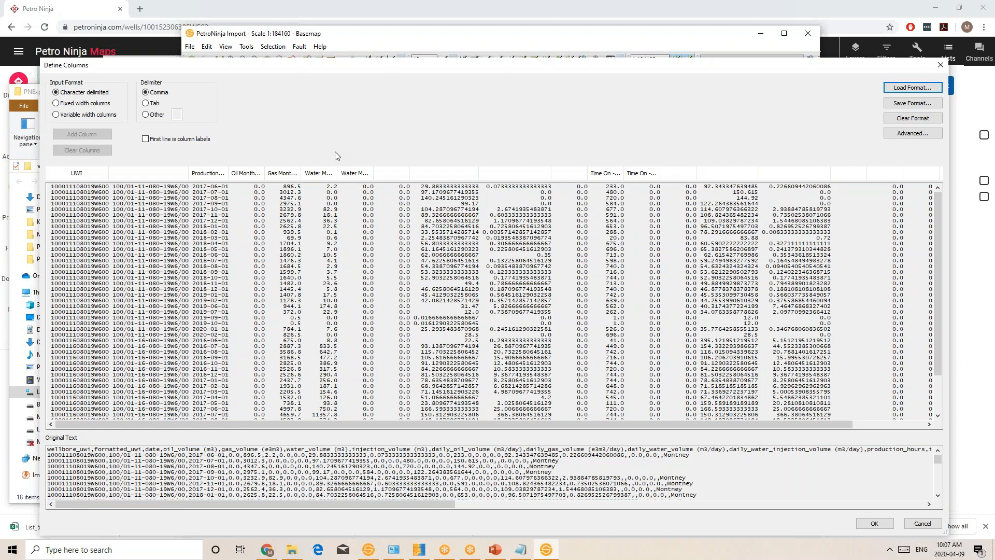
drag(464, 423, 600, 425)
drag(747, 425, 834, 425)
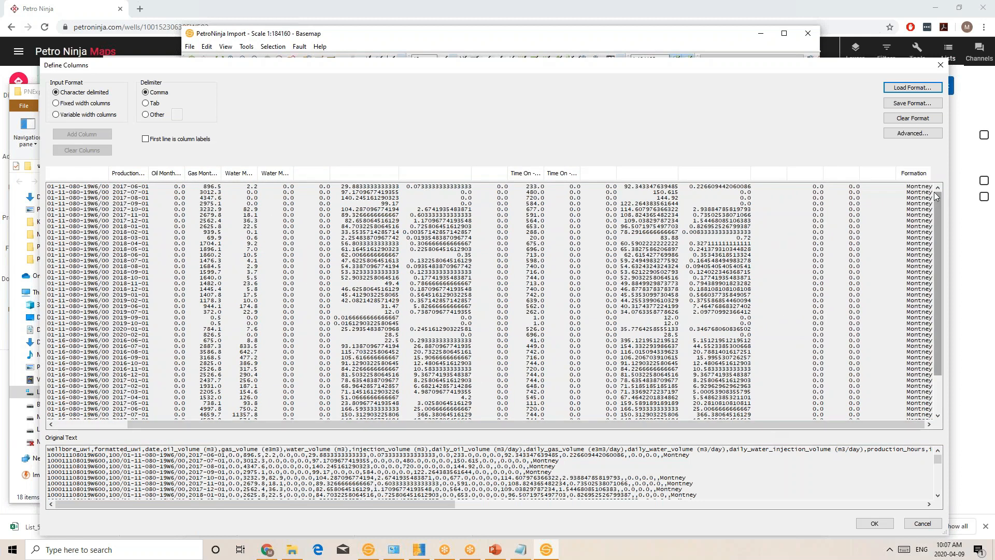
click(864, 525)
- Keep automatic cumulative production calculation and Imperial default volume units, and import the production data
click(795, 338)
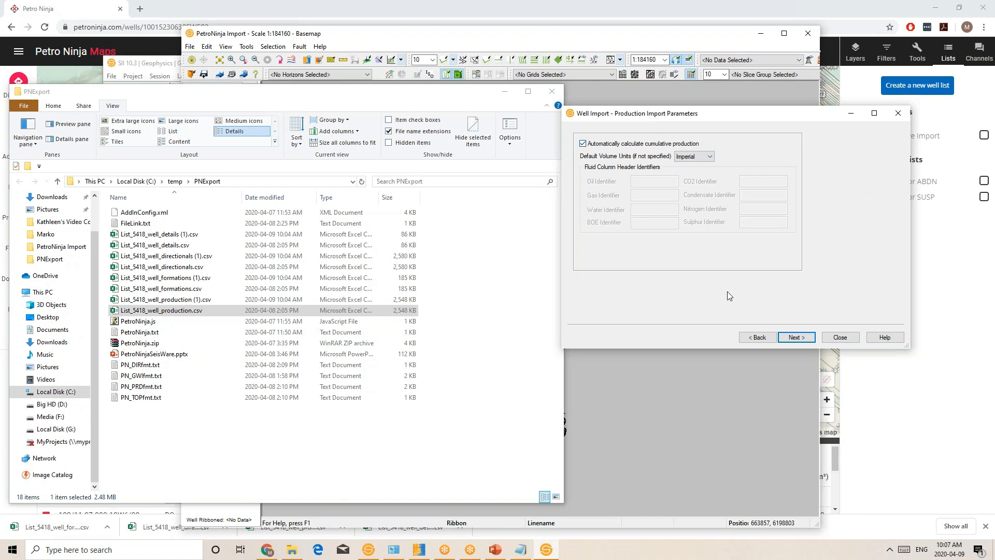
click(806, 340)
click(806, 340)
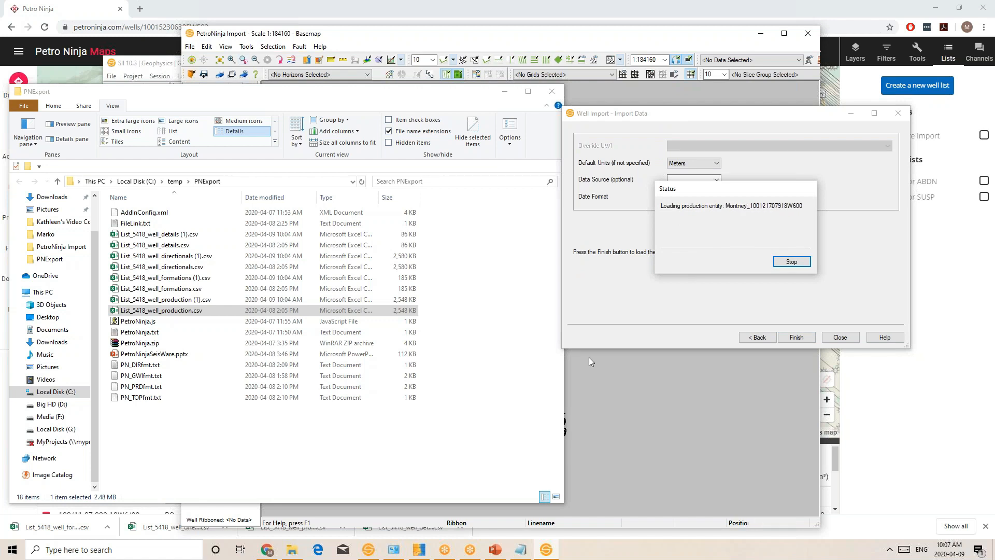
- Open Well Properties, review the general data, production entity and production volumes of well SHELL ET AL HZ GROUNDBIRCH E16-09-080-19, and return to the basemap
click(159, 68)
click(291, 77)
click(291, 77)
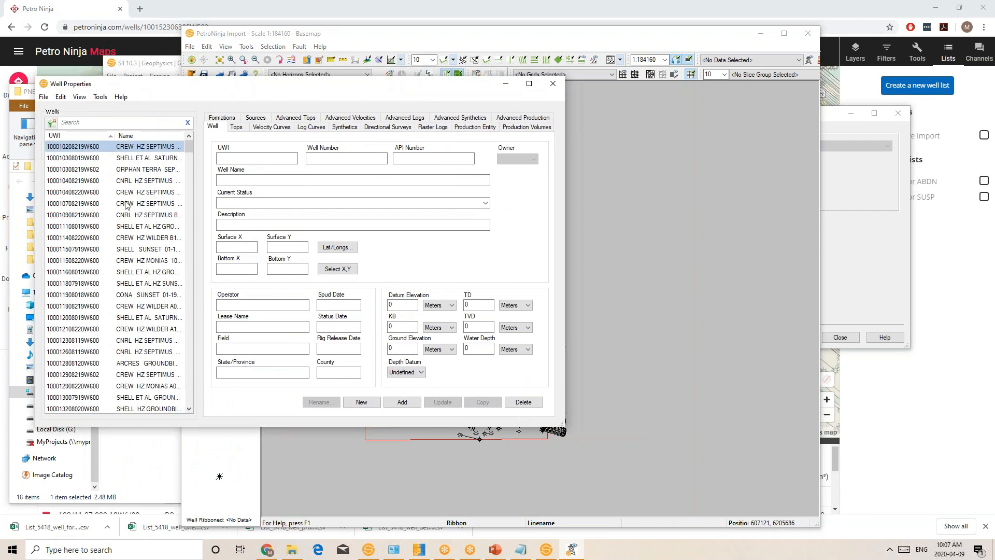
click(113, 226)
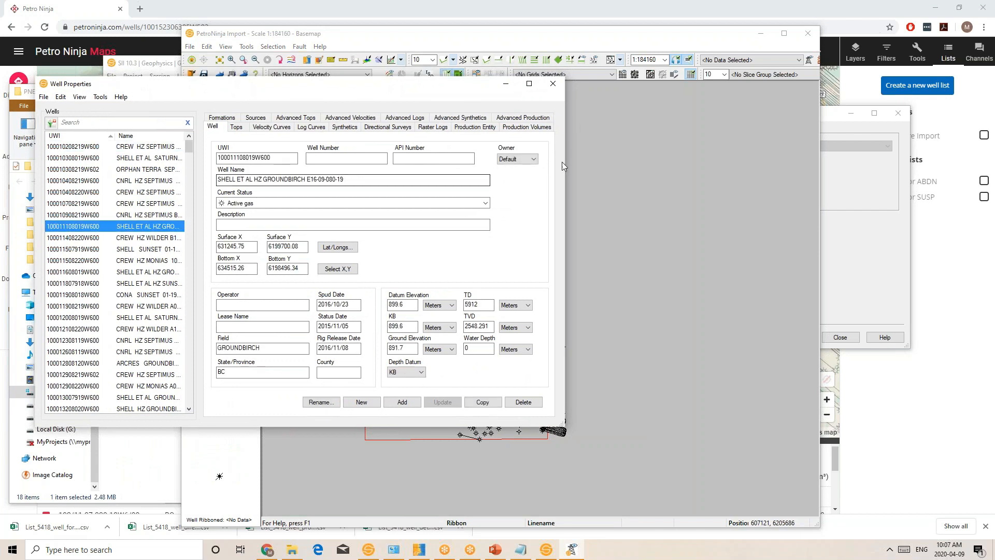
click(482, 127)
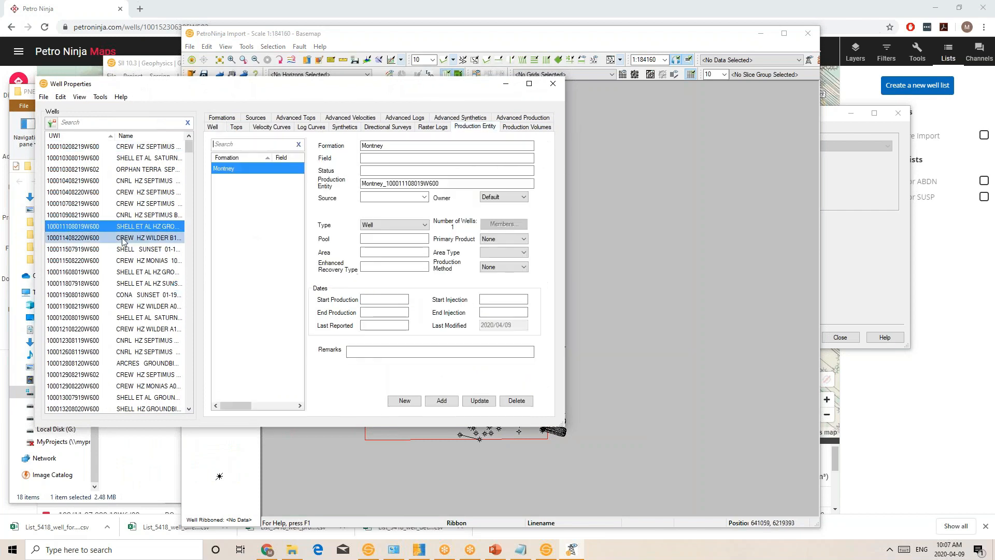
click(527, 127)
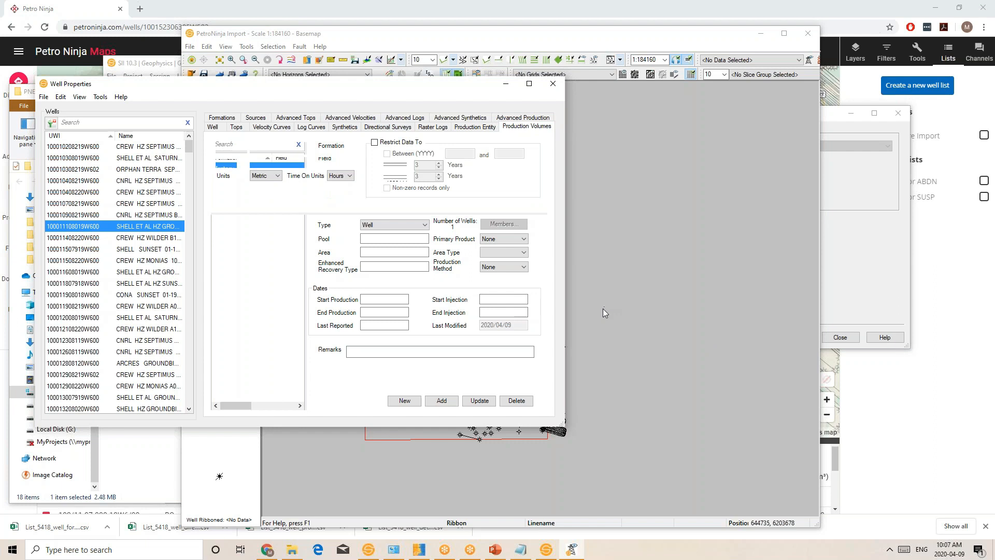
click(651, 309)
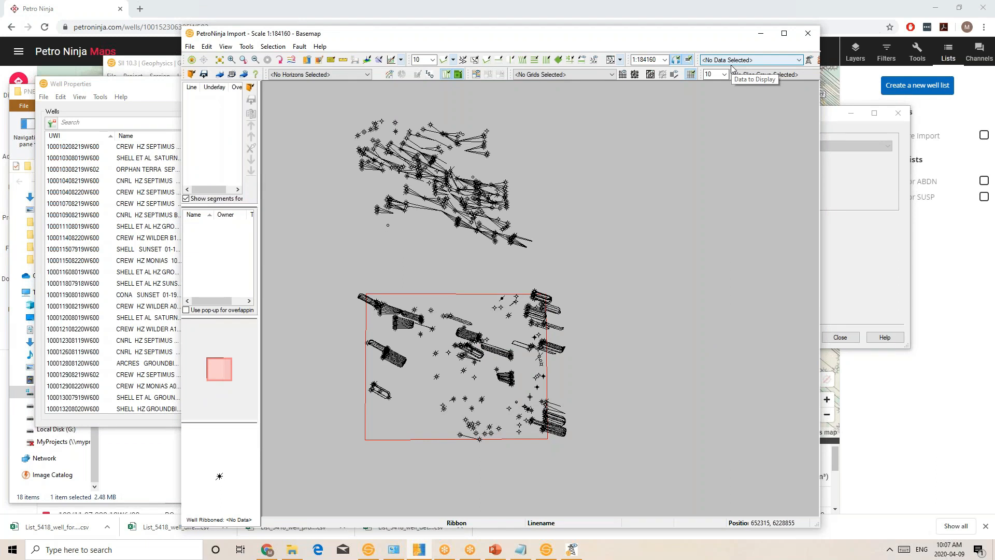
drag(355, 115, 539, 253)
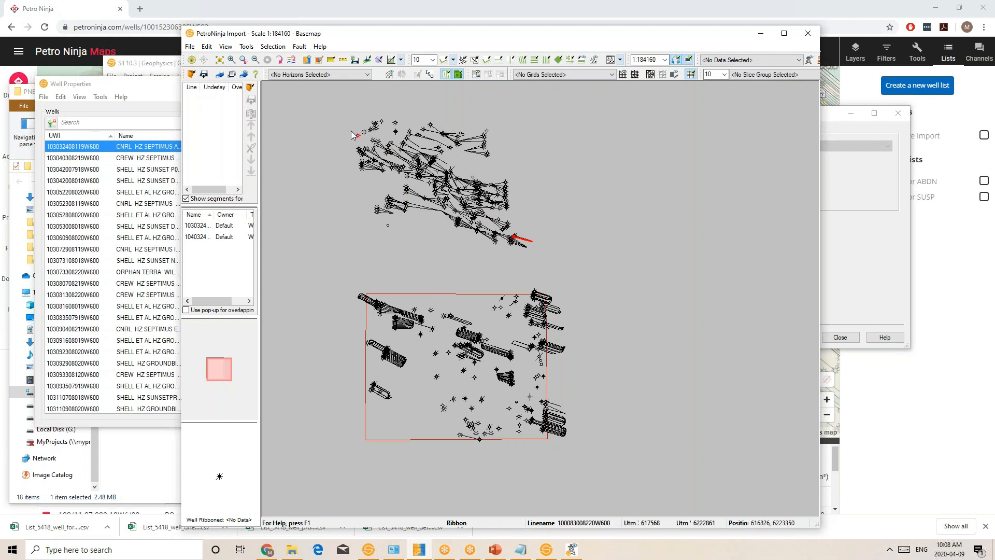
drag(343, 113, 557, 257)
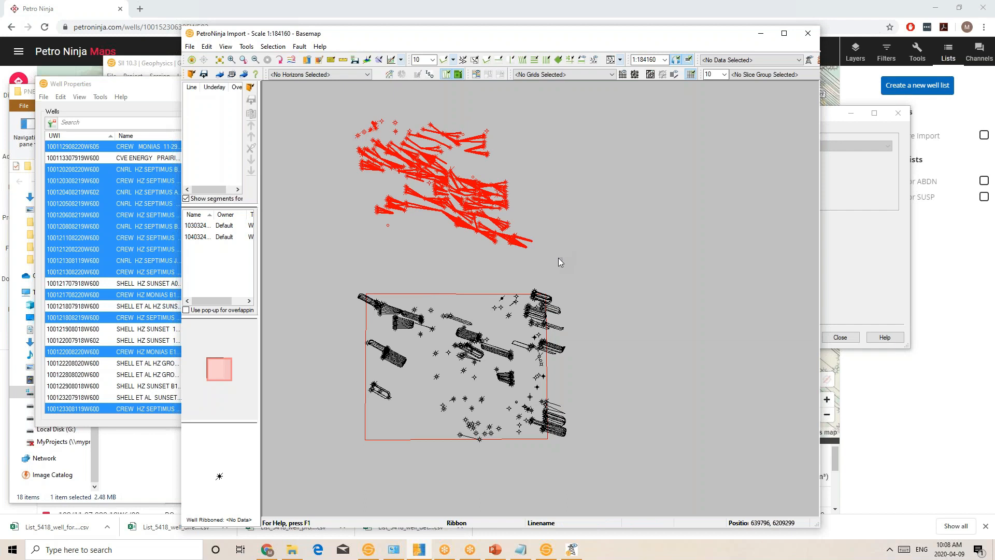
click(558, 257)
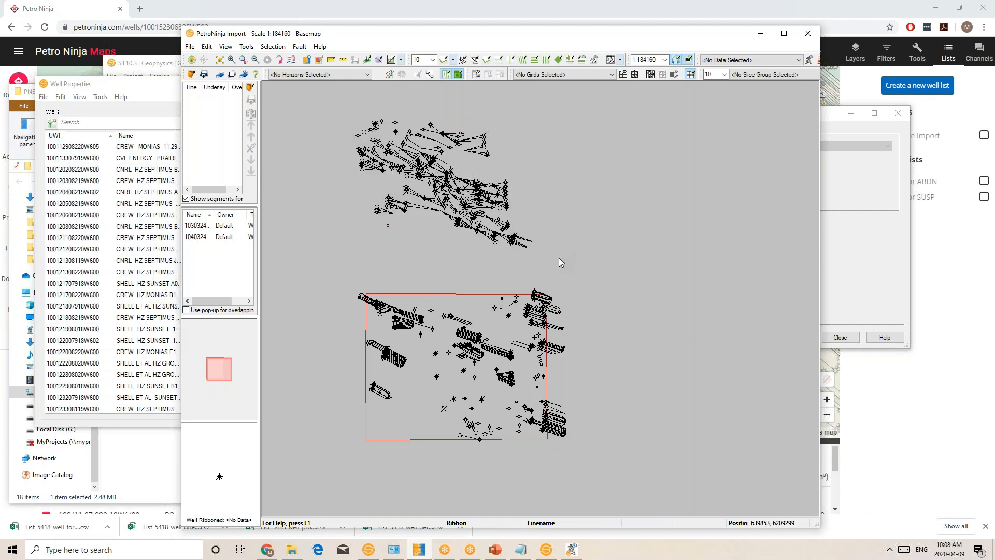
- Start a Columnar ASCII well export with general well data, and continue to the well selection
drag(158, 61, 136, 26)
click(266, 40)
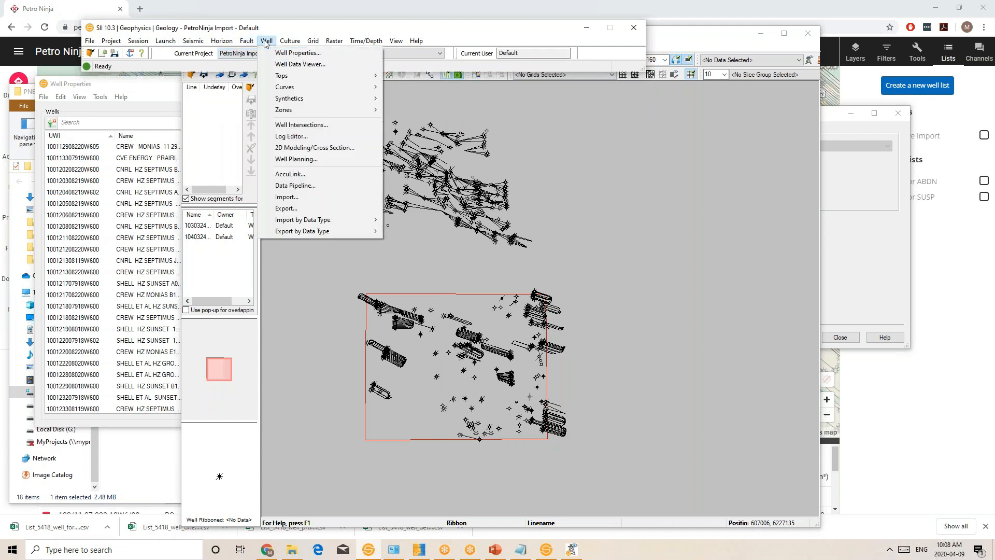
click(283, 209)
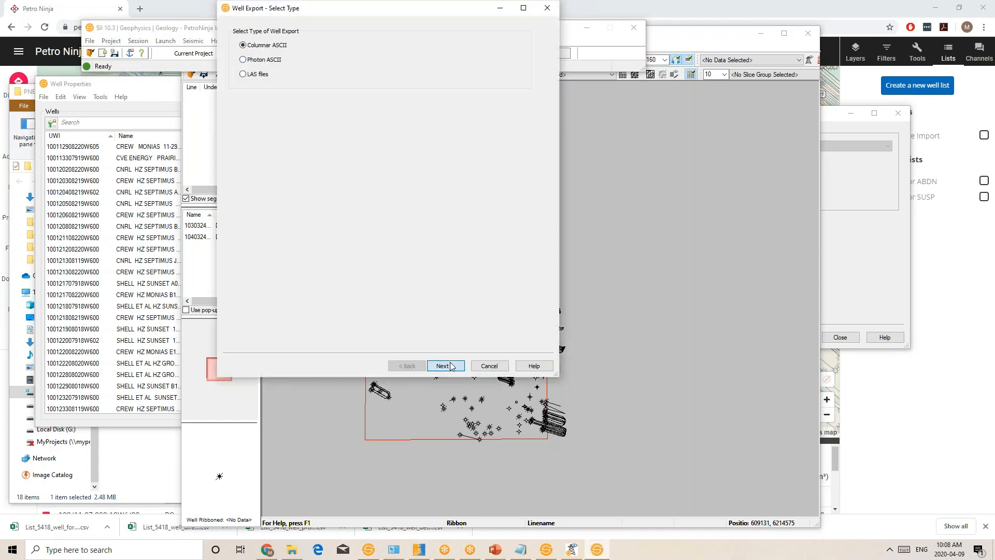
click(445, 365)
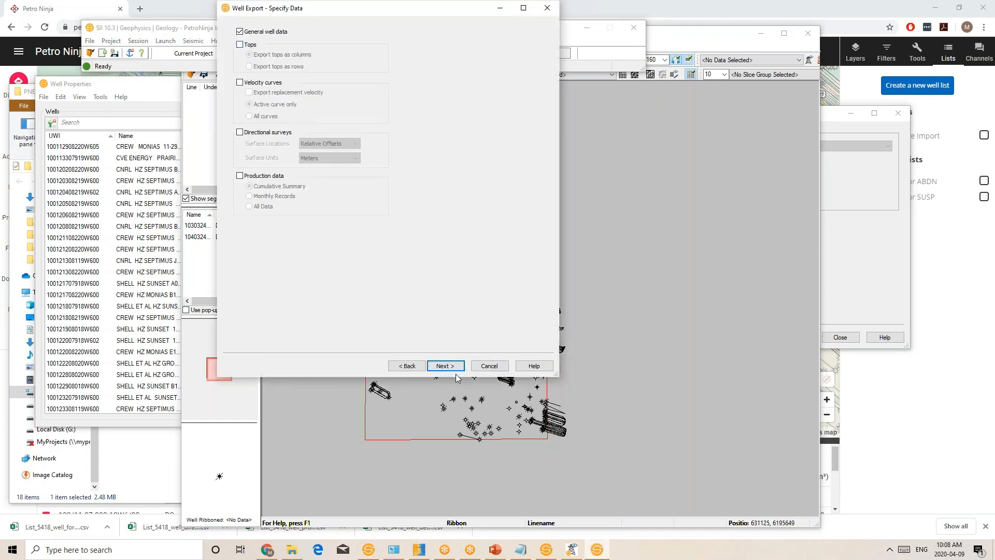
click(445, 364)
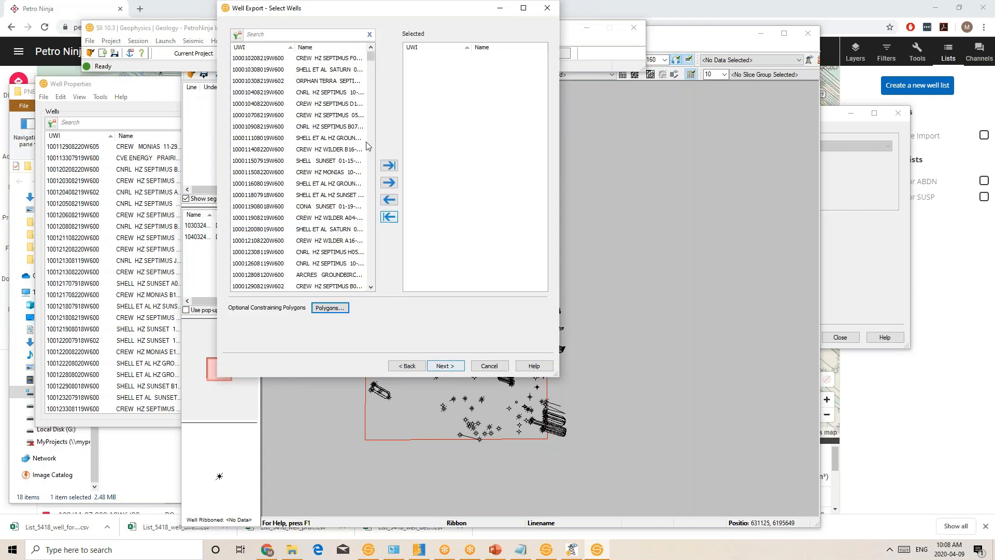
- Choose the northern cluster of wells on the basemap as the wells to export
drag(304, 6, 111, 123)
click(337, 244)
drag(337, 239, 340, 253)
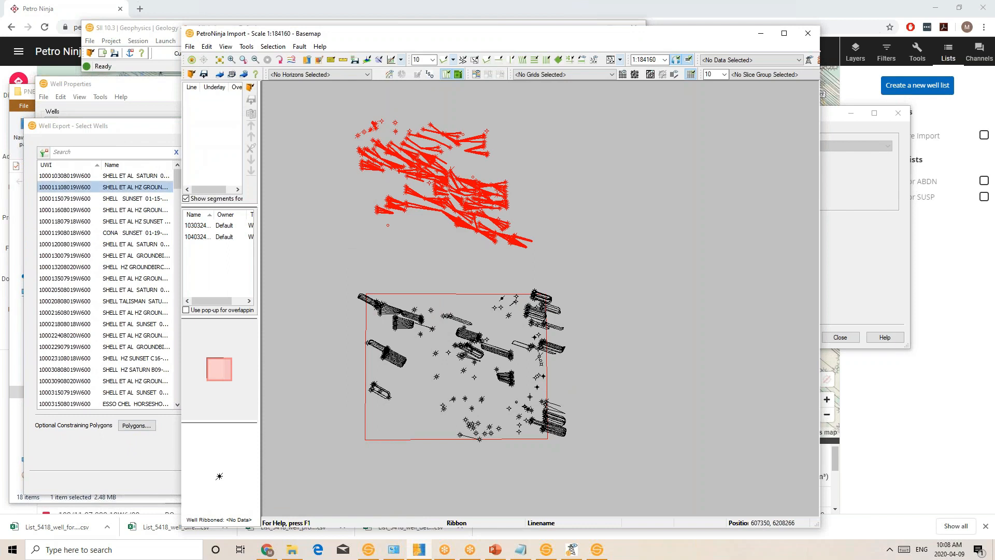
click(80, 126)
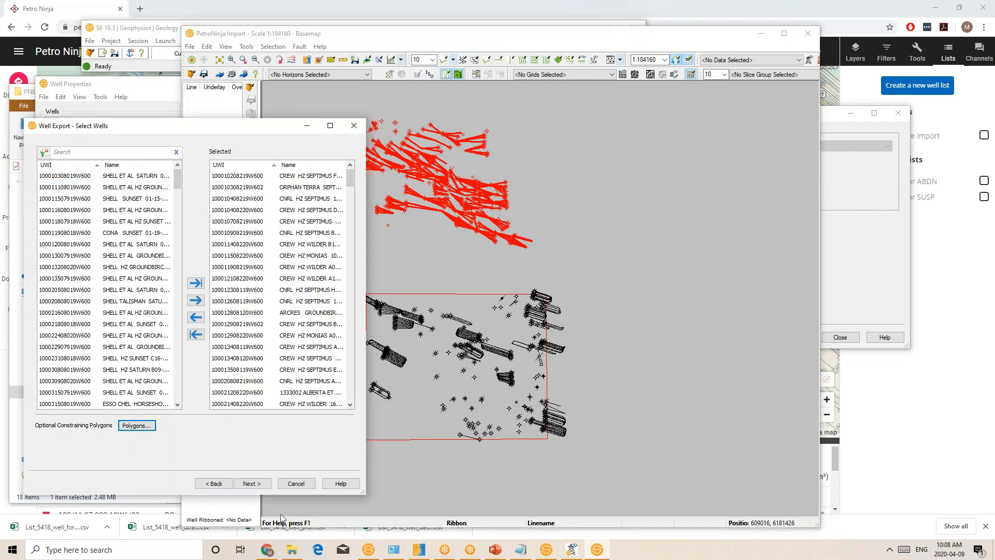
- Keep UWI as the only well information and export to WellExport.csv with a format file, depths in meters and comma separator
click(261, 483)
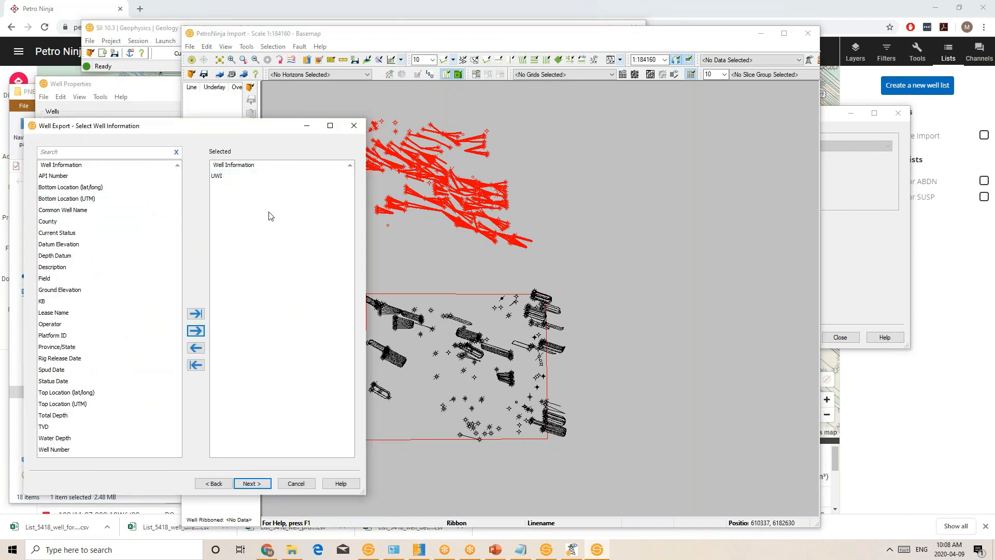
click(253, 481)
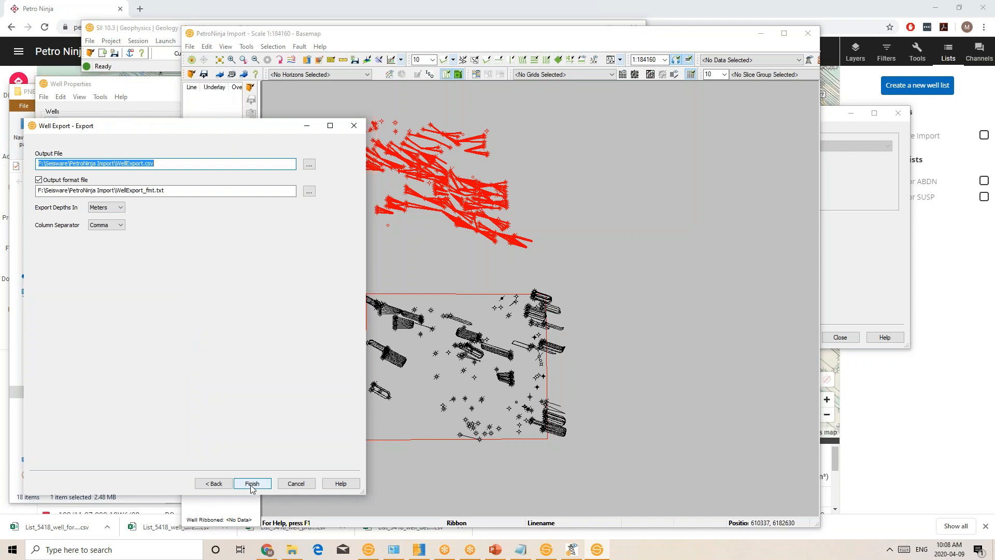
click(252, 484)
- Browse to the exported WellExport.csv in the PetroNinja Import folder and open it in Excel
click(309, 164)
scroll(171, 357, down, 1)
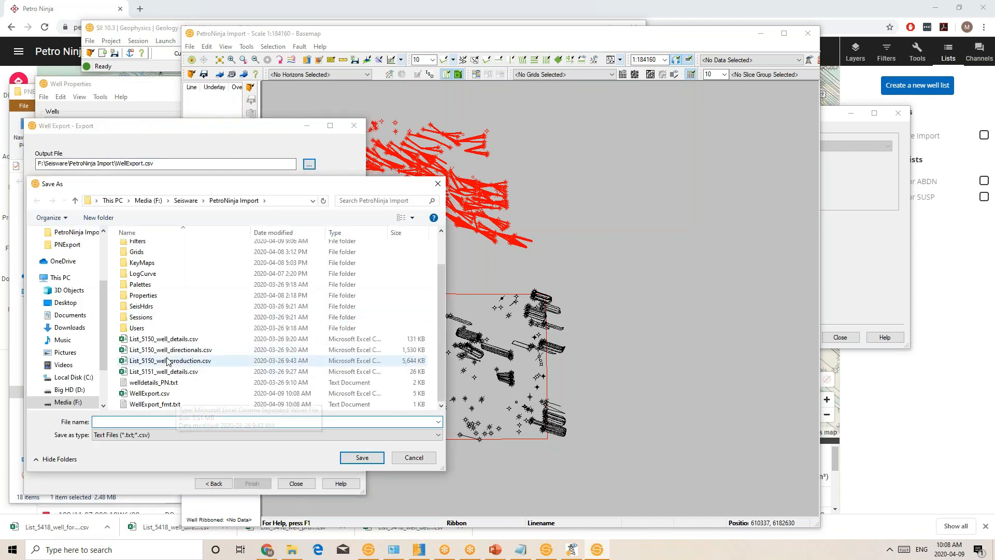
click(155, 393)
right_click(157, 395)
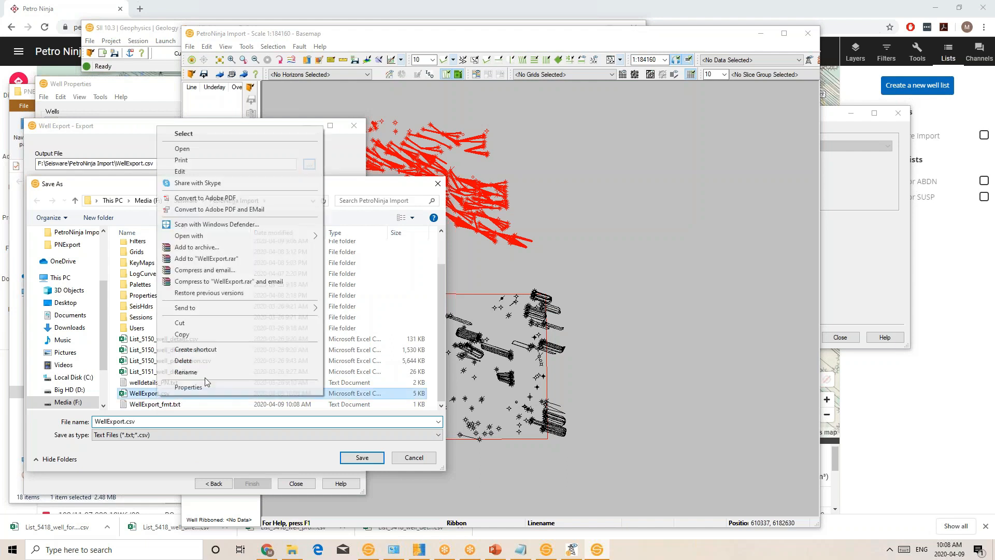
click(181, 149)
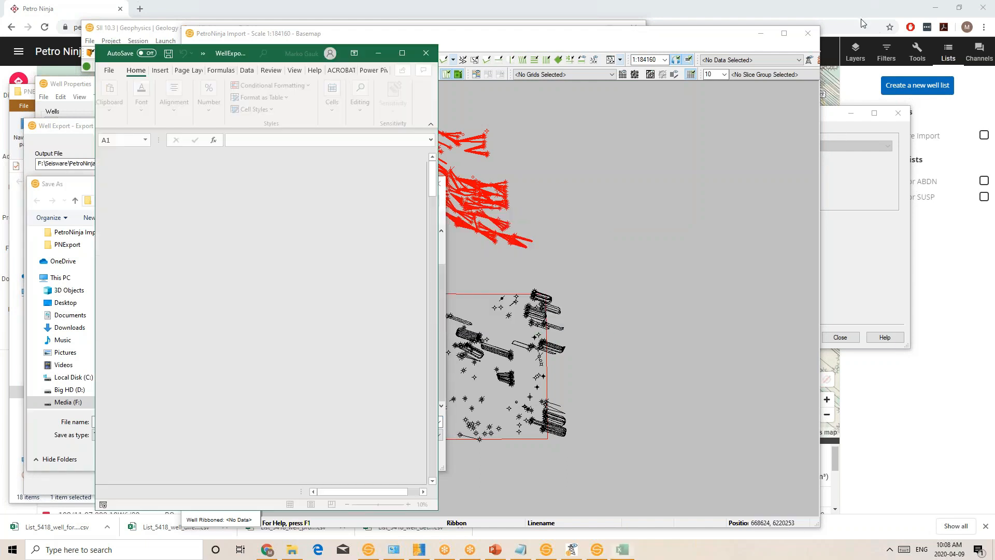
click(468, 324)
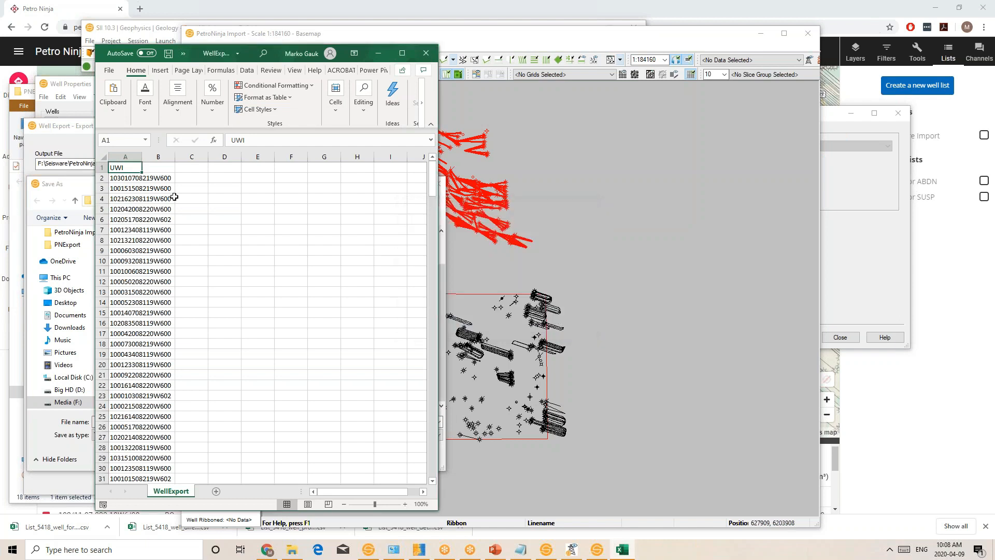
- Copy all exported UWIs from A2 through A273, leaving out the header
click(123, 179)
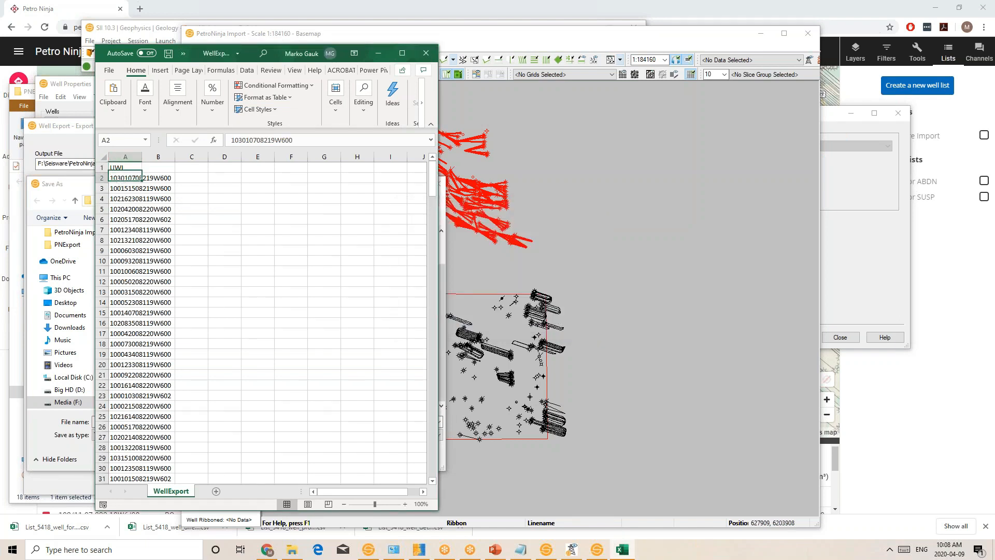
scroll(127, 479, down, 20)
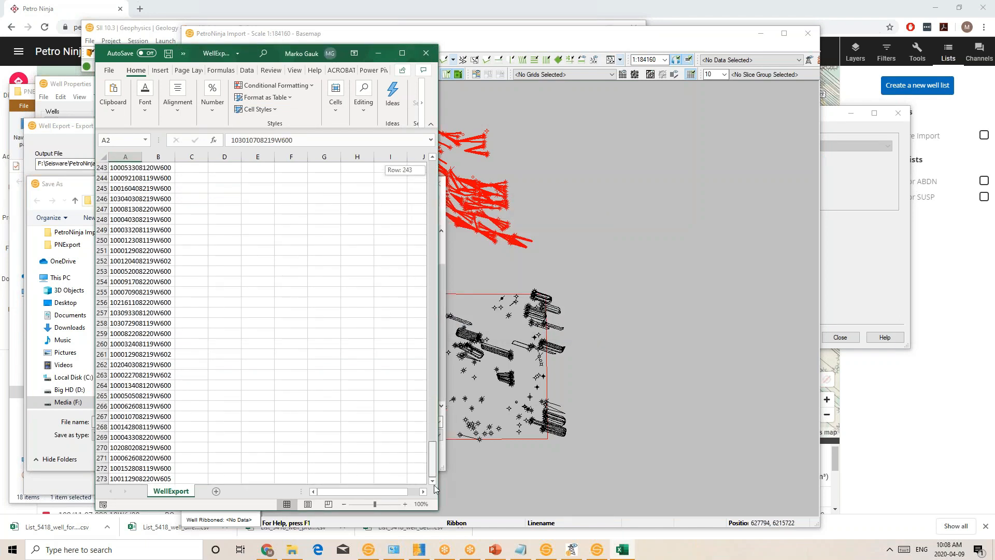
shift+click(128, 479)
key(ctrl+c)
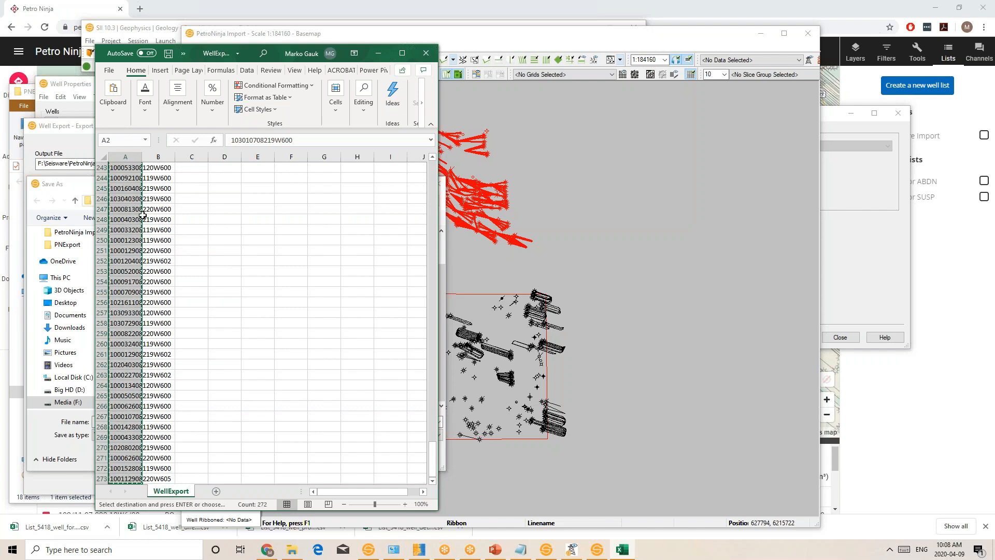
scroll(340, 391, up, 18)
drag(432, 397, 421, 173)
- Switch to Petro Ninja Maps and start a new well list named Demo Import
click(852, 7)
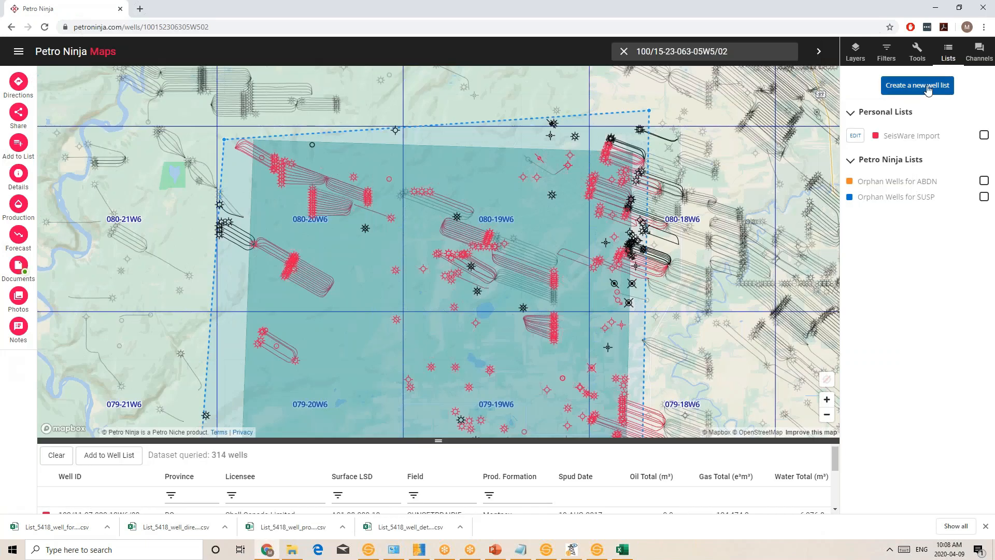
scroll(472, 255, down, 2)
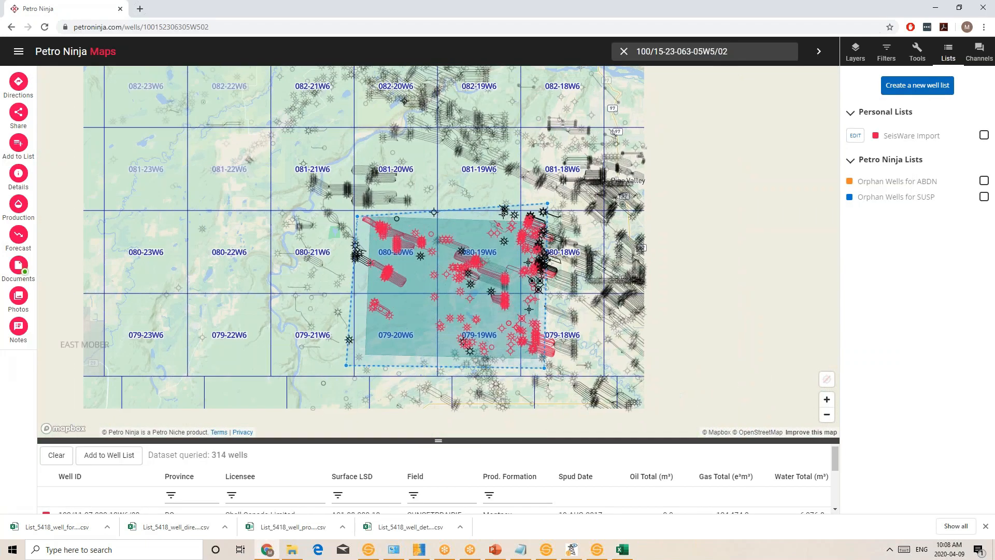
click(918, 85)
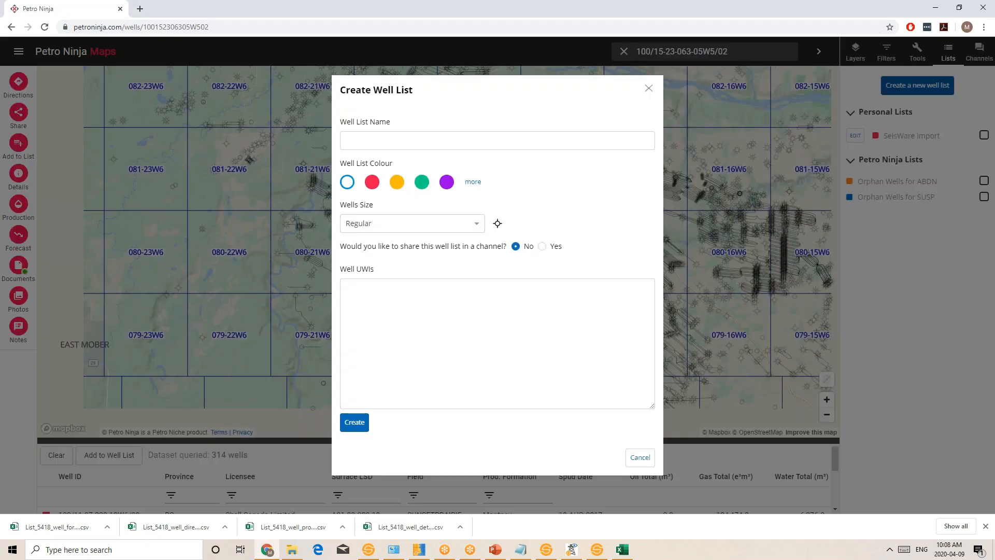
click(438, 141)
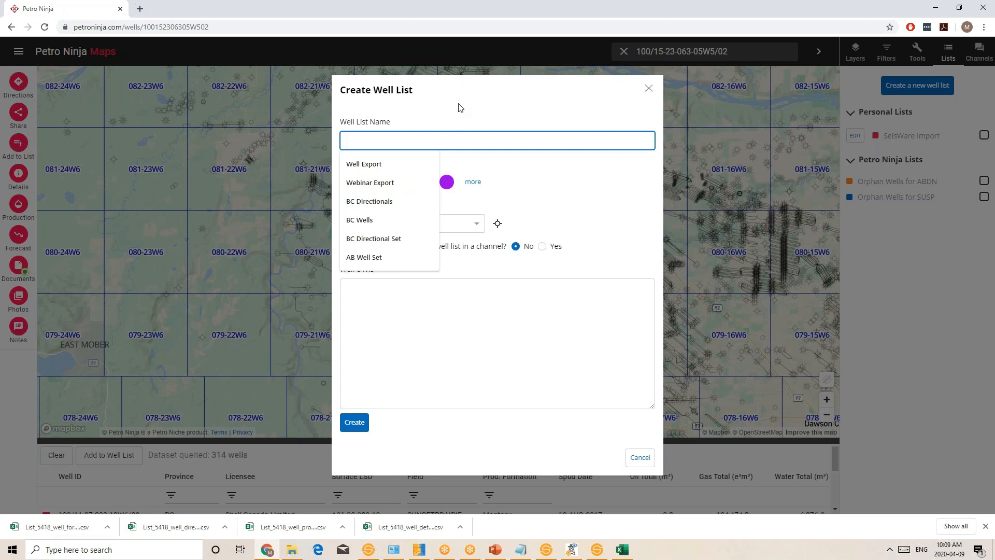
text(Demo Import)
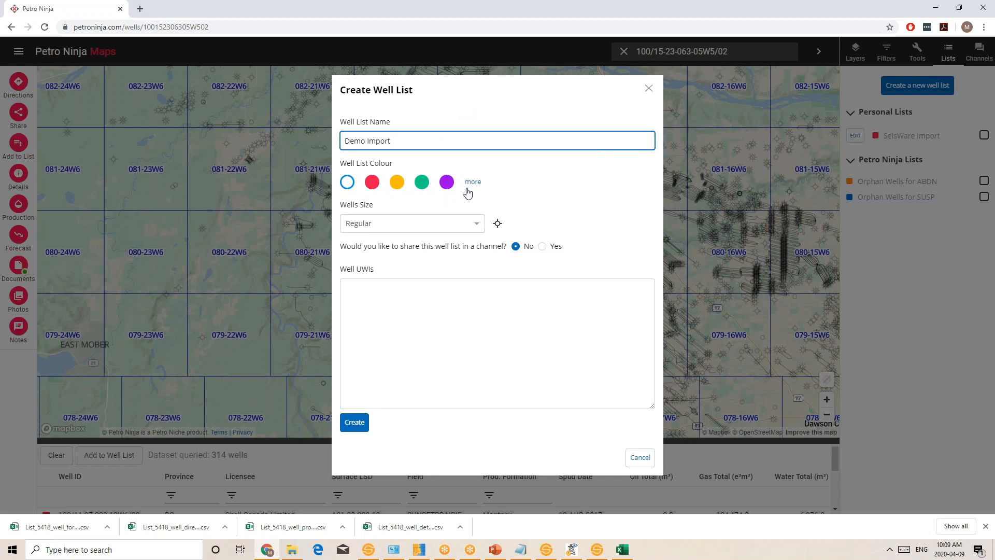
- Paste the copied UWIs into the well list, set its colour to green, and create the list
click(382, 306)
key(ctrl+v)
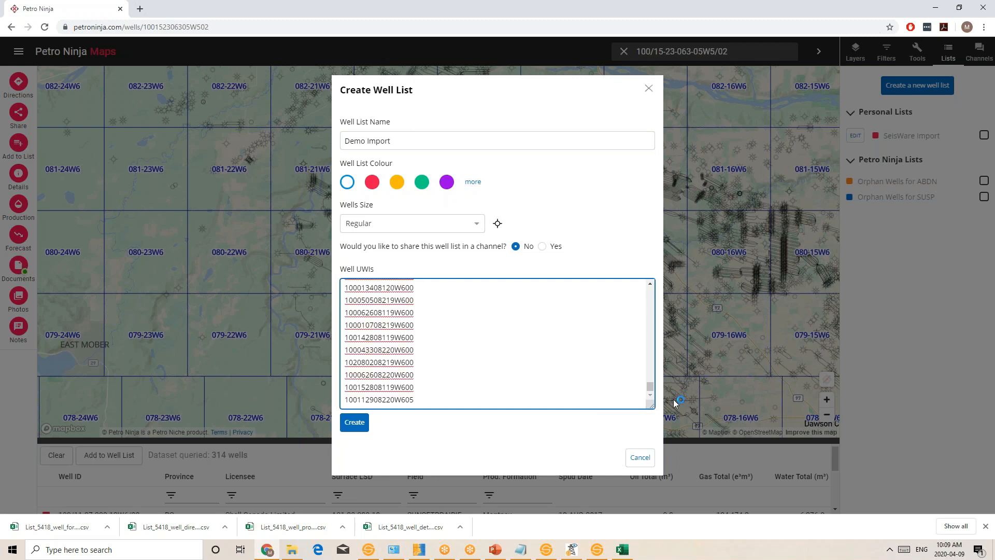
drag(651, 389, 656, 280)
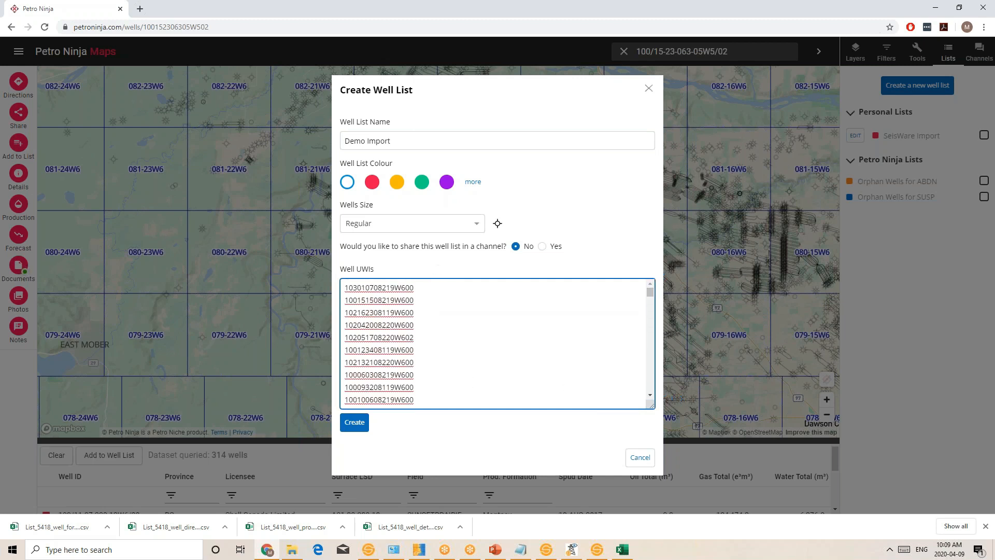
click(422, 182)
click(354, 421)
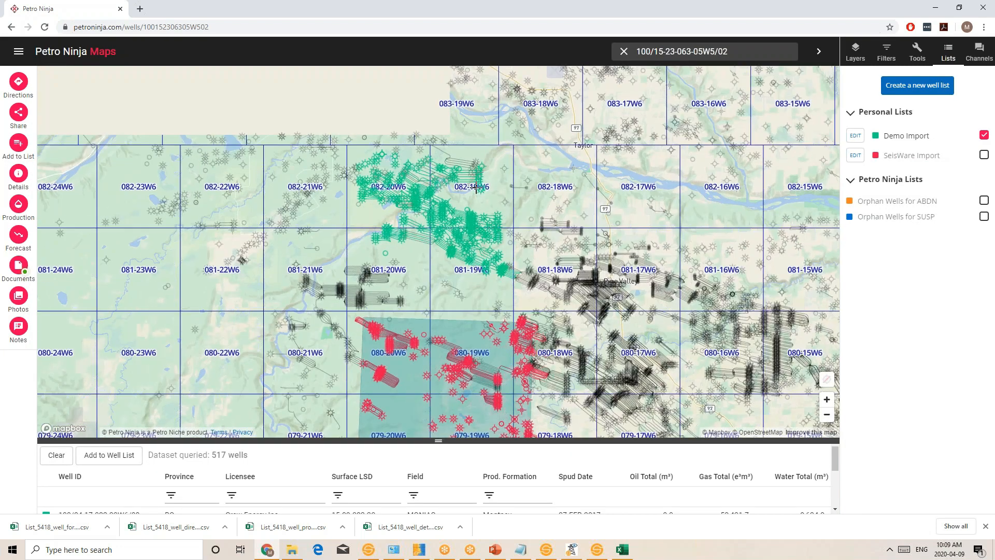
- Export the directional data of the Demo Import well list
click(855, 135)
click(390, 398)
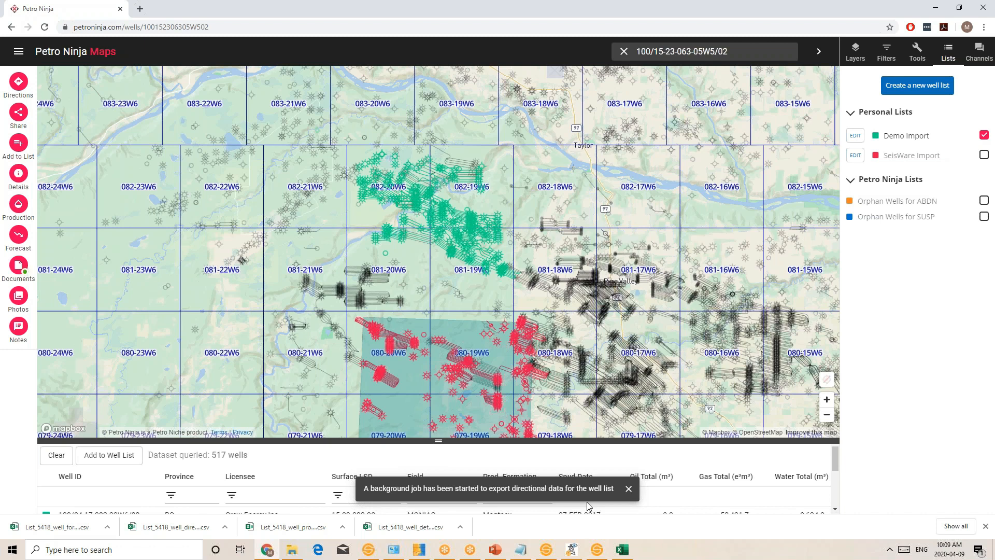
click(539, 487)
- Return to the SeisWare well export, cancel the output file selection, and close the export
click(595, 548)
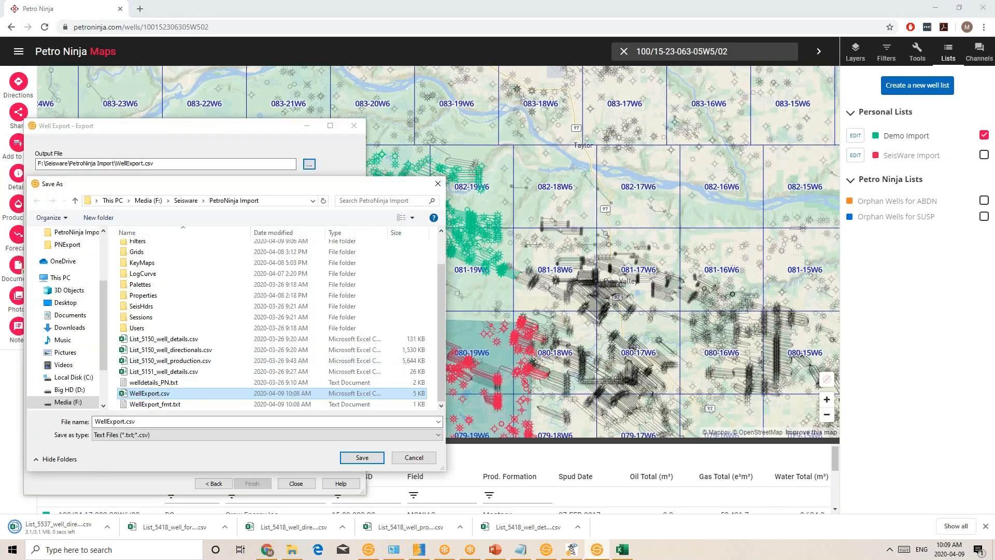
click(410, 456)
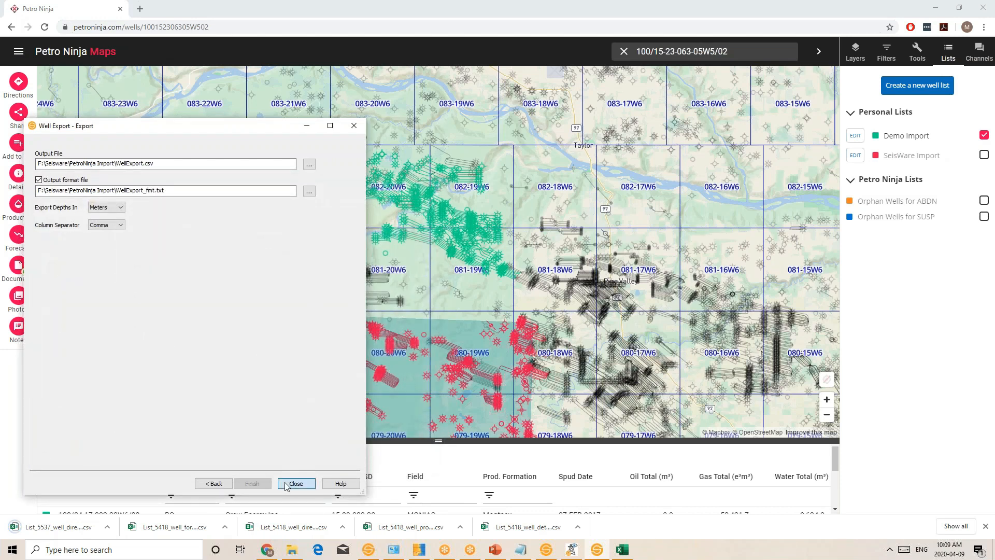
click(296, 483)
- Return to the Well Import file selection and replace the input file with List_5537_well_directionals.csv
click(552, 552)
click(759, 337)
click(759, 337)
click(876, 169)
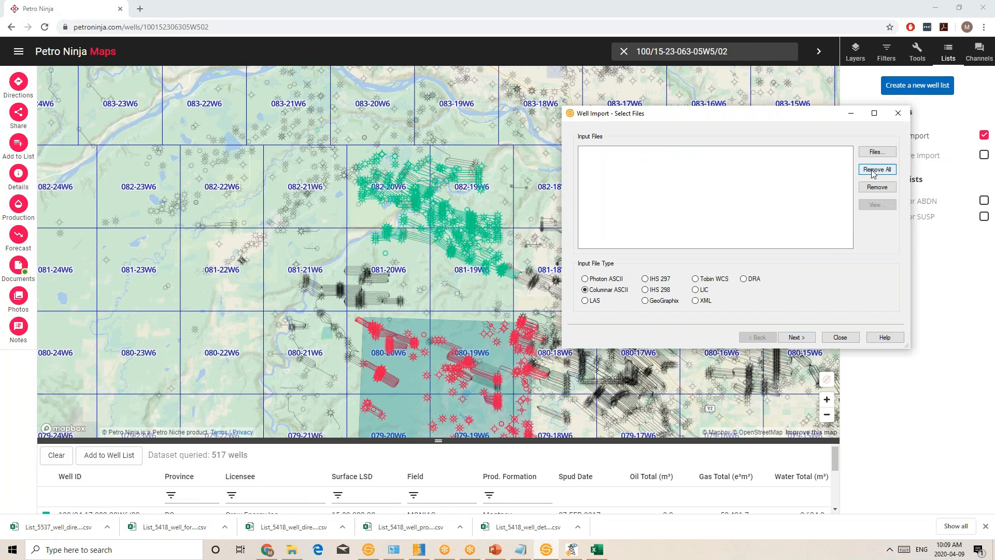
click(298, 551)
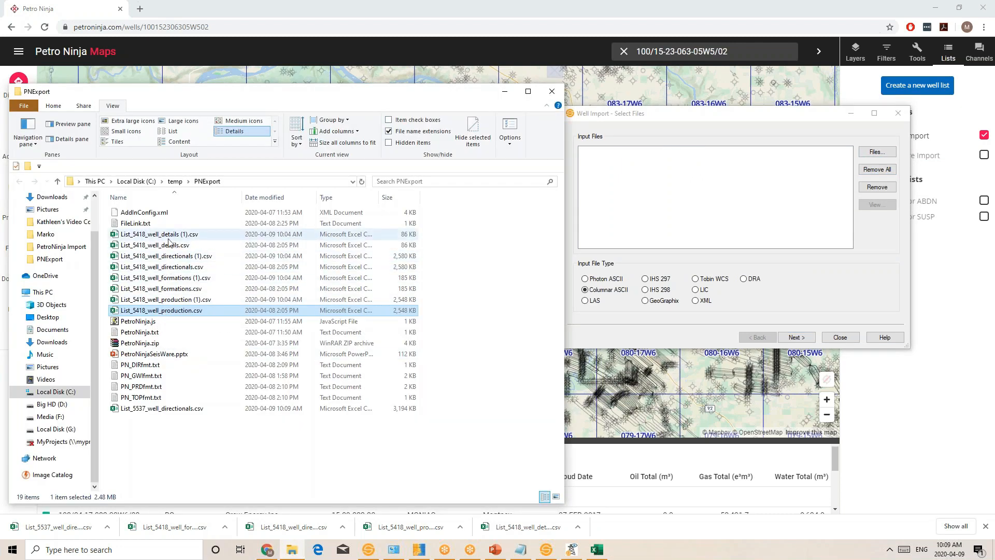
click(154, 409)
drag(676, 198, 678, 200)
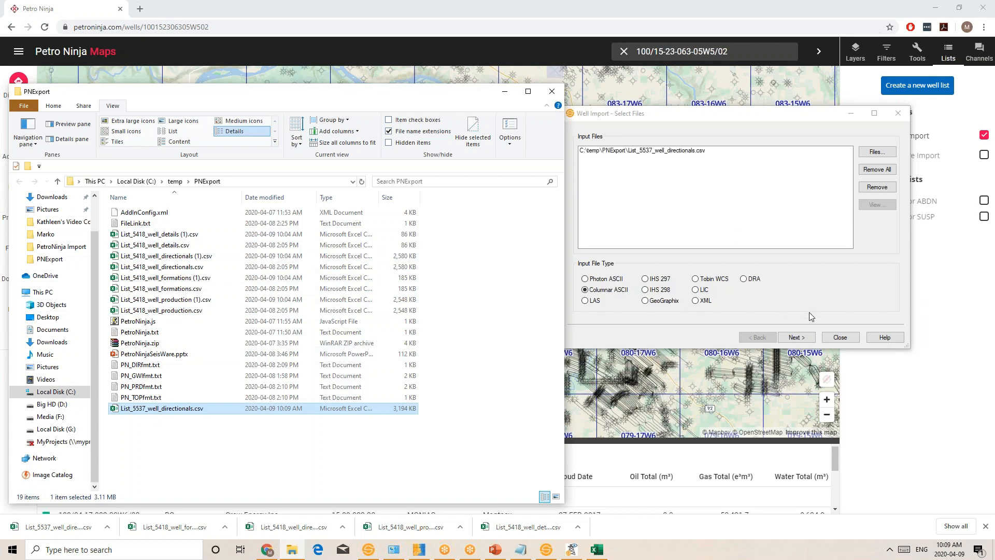
- Import the directional surveys from the selected file using the PN_DIRfmt.txt column format
click(797, 337)
click(700, 159)
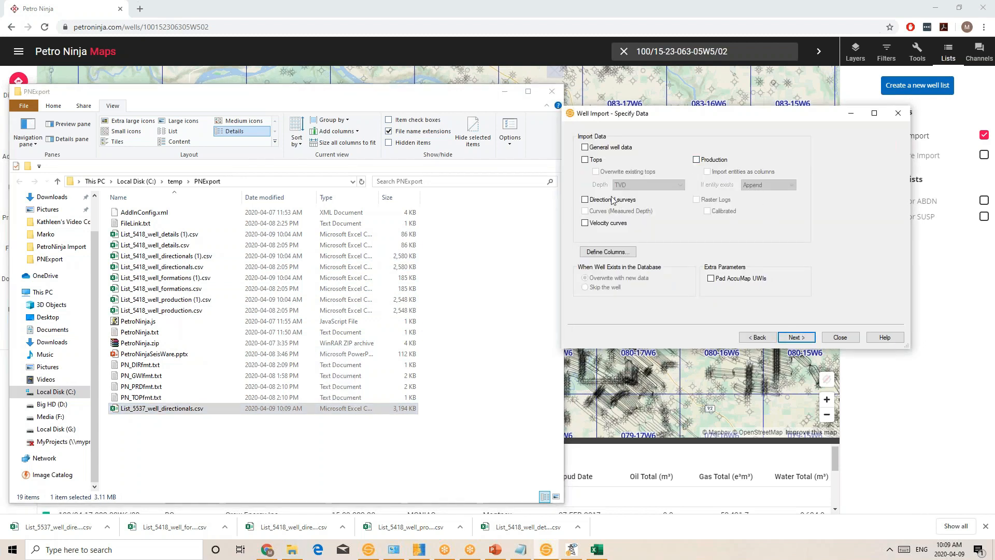
click(610, 252)
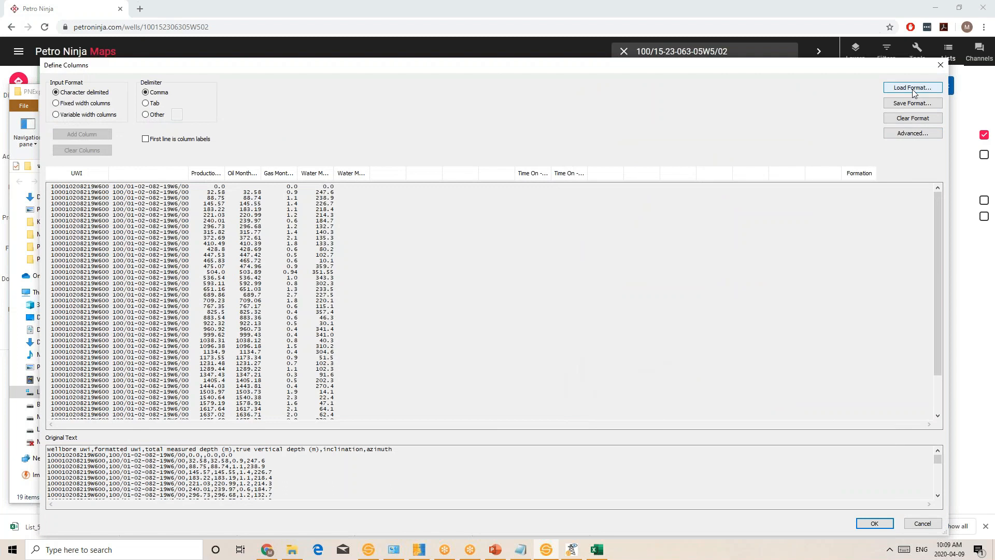
click(913, 87)
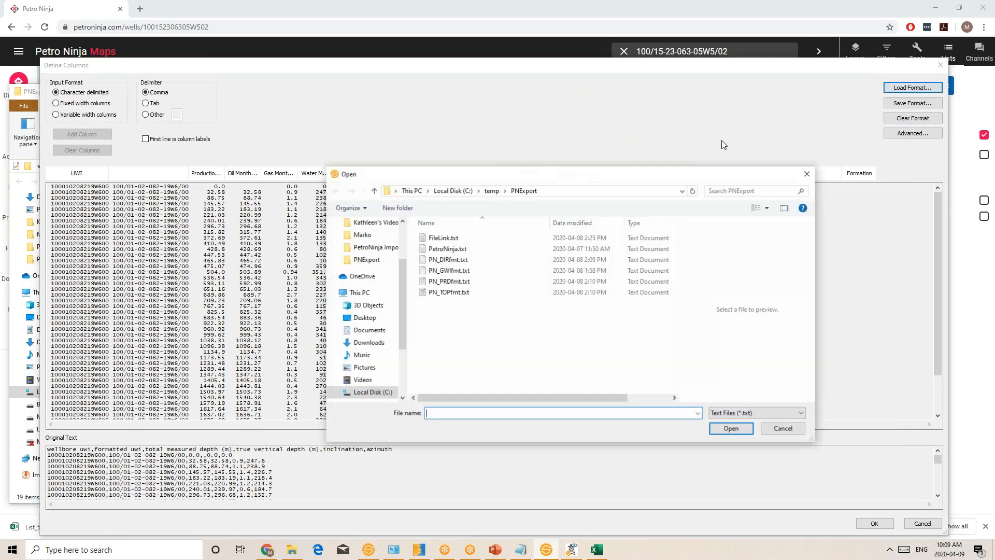
double_click(450, 260)
click(863, 520)
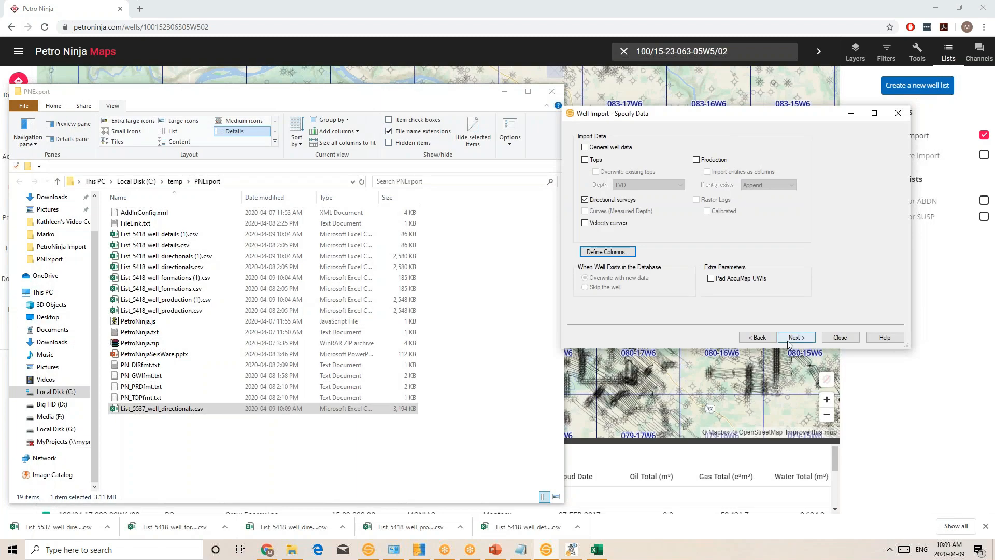
click(793, 337)
click(794, 338)
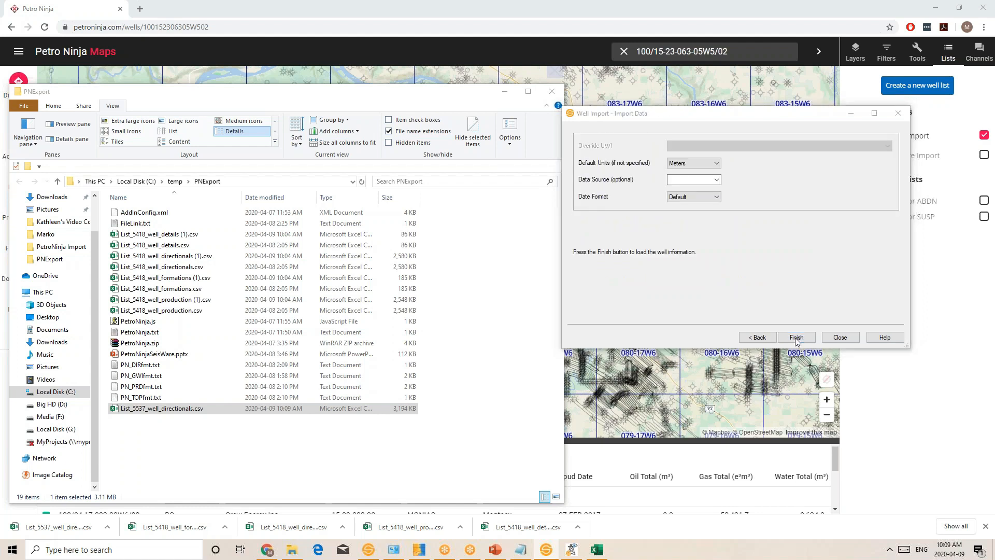
- Switch to the SeisWare basemap and post the MONTNEY formation top on the wells
click(420, 550)
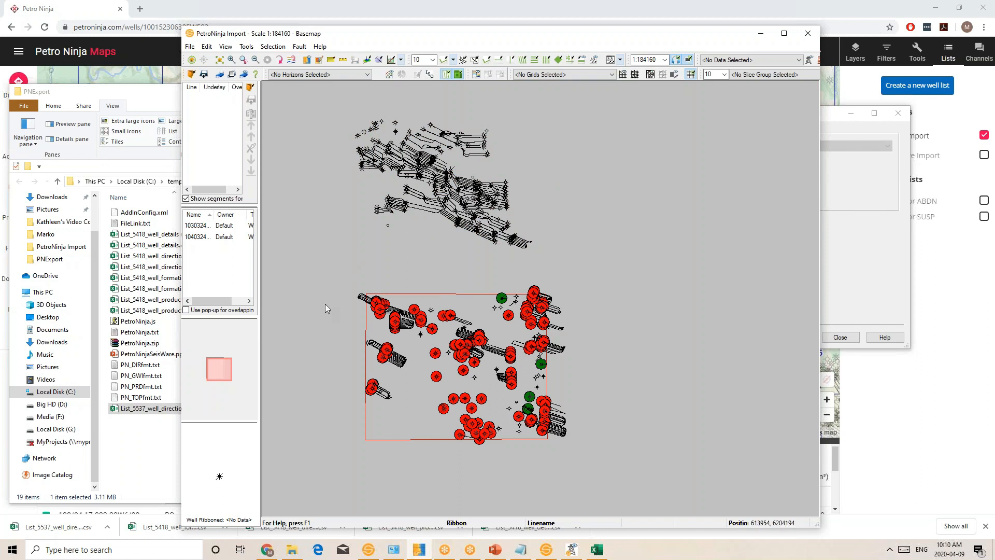
click(736, 60)
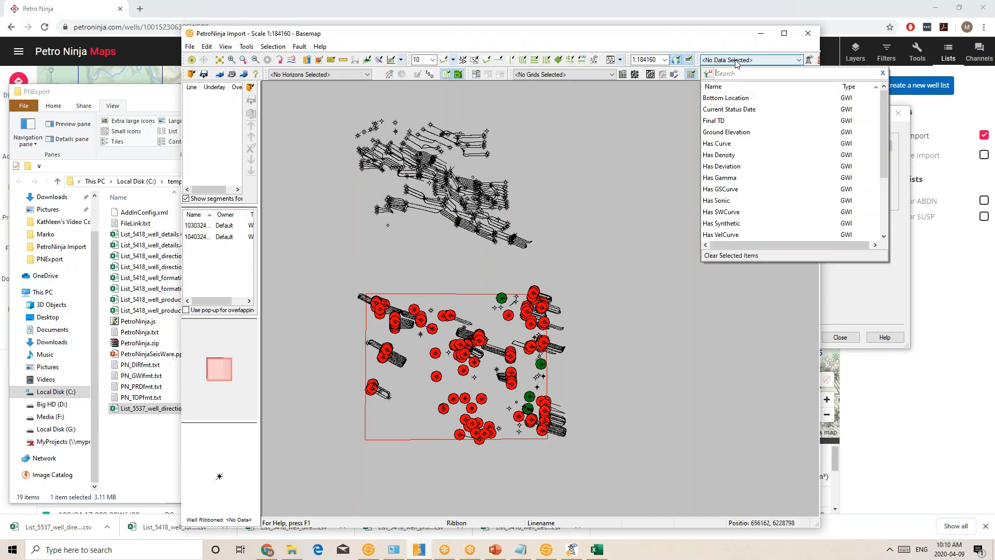
click(707, 73)
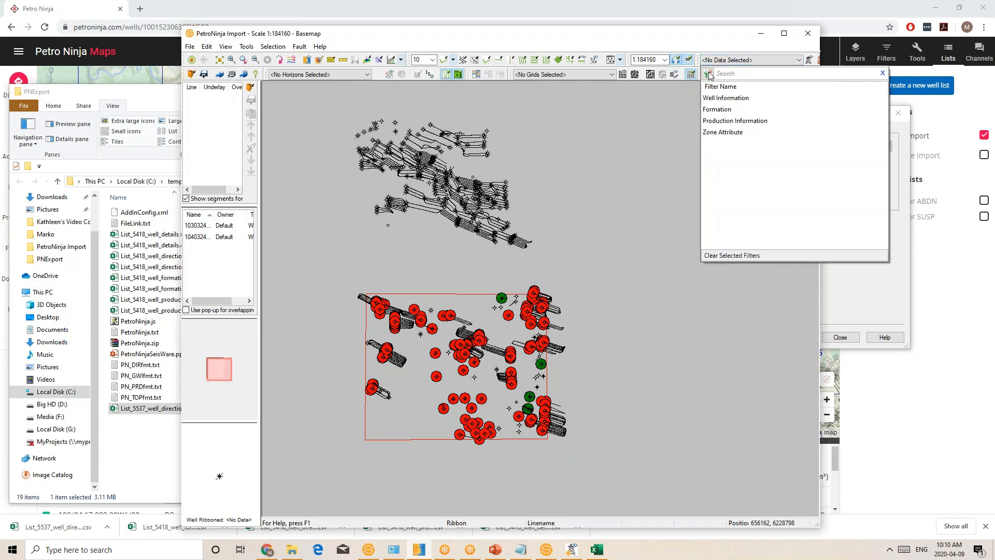
click(723, 110)
scroll(741, 177, down, 5)
scroll(748, 176, down, 5)
scroll(748, 176, up, 1)
click(736, 87)
scroll(769, 155, down, 2)
scroll(770, 150, up, 4)
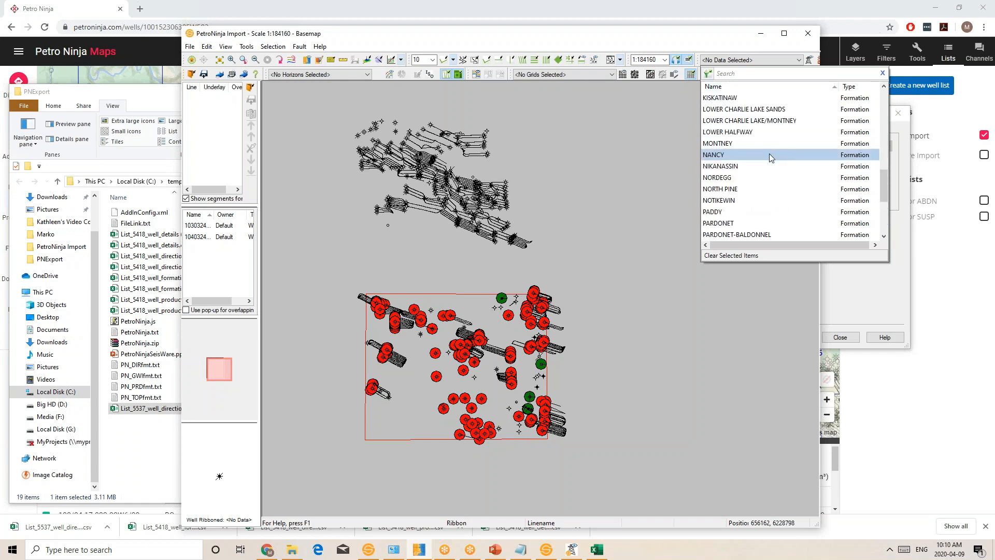
click(766, 143)
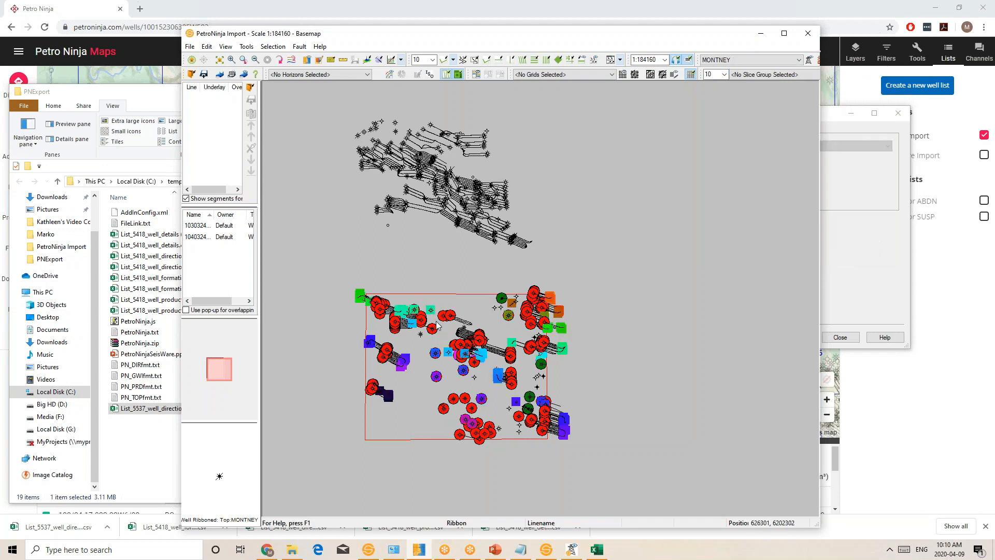
- Create a grid of the Montney tops over a rectangle enclosing the southern group of wells
click(664, 76)
drag(354, 284, 572, 444)
double_click(467, 349)
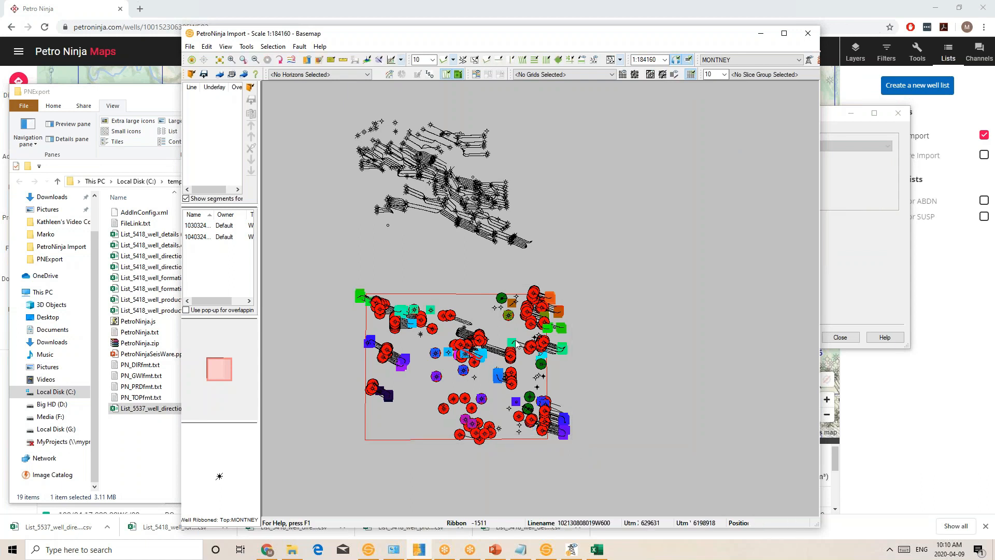
mouse_move(516, 343)
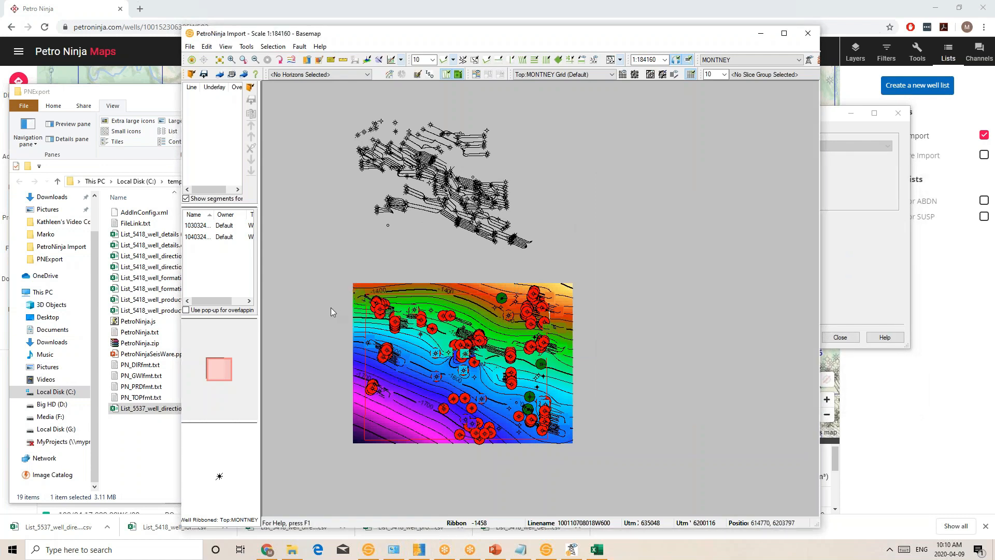
- Turn off the cumulative gas and oil production pie bubbles in the basemap's well properties
right_click(638, 250)
click(654, 265)
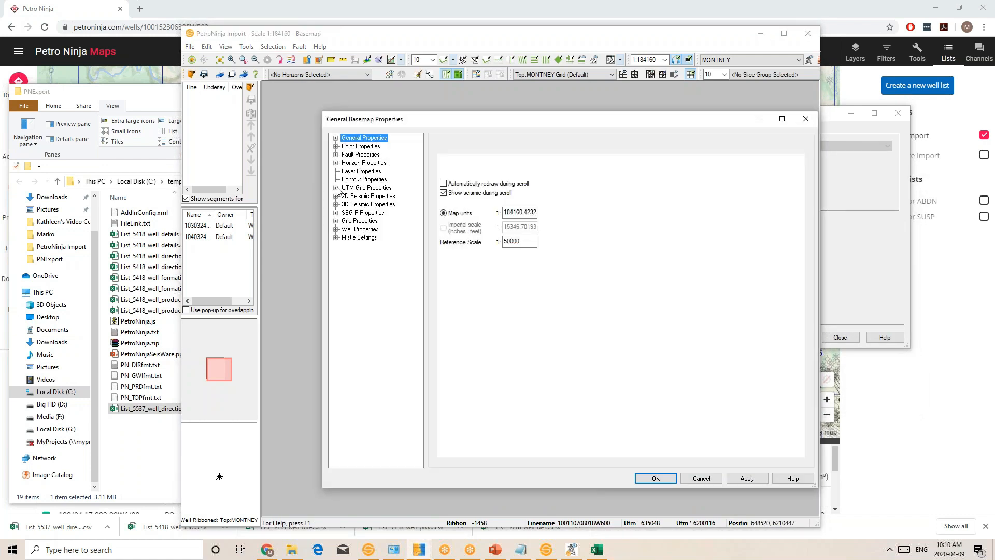
click(335, 229)
click(365, 262)
click(655, 478)
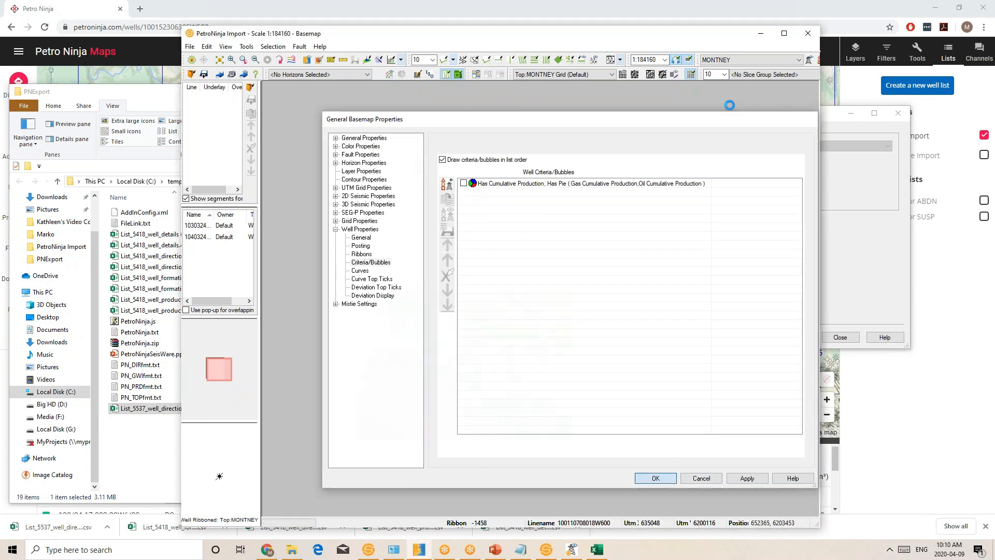
- Clear the posted Montney well data from the basemap and minimize the PNExport folder window
click(771, 61)
click(731, 255)
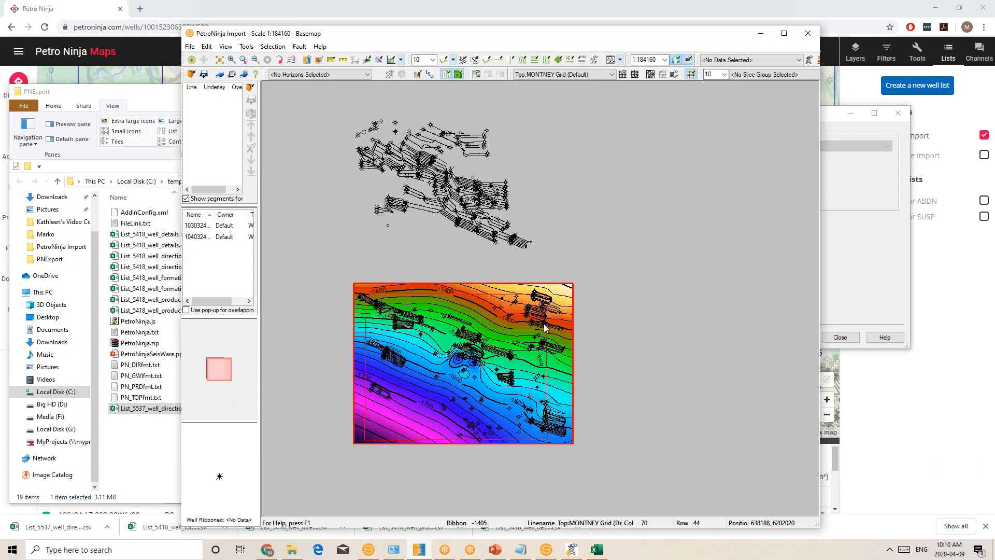
mouse_move(545, 328)
click(161, 93)
click(505, 91)
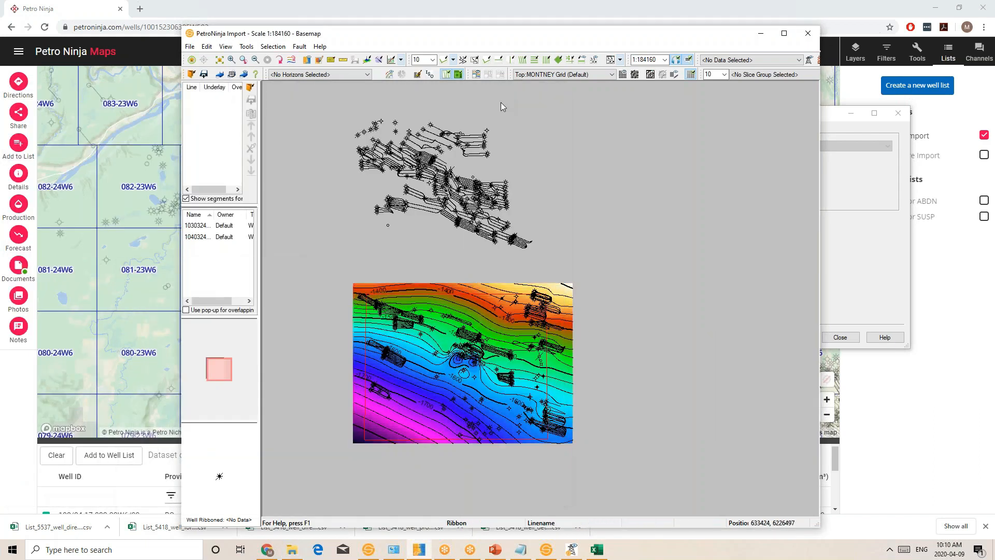
mouse_move(503, 347)
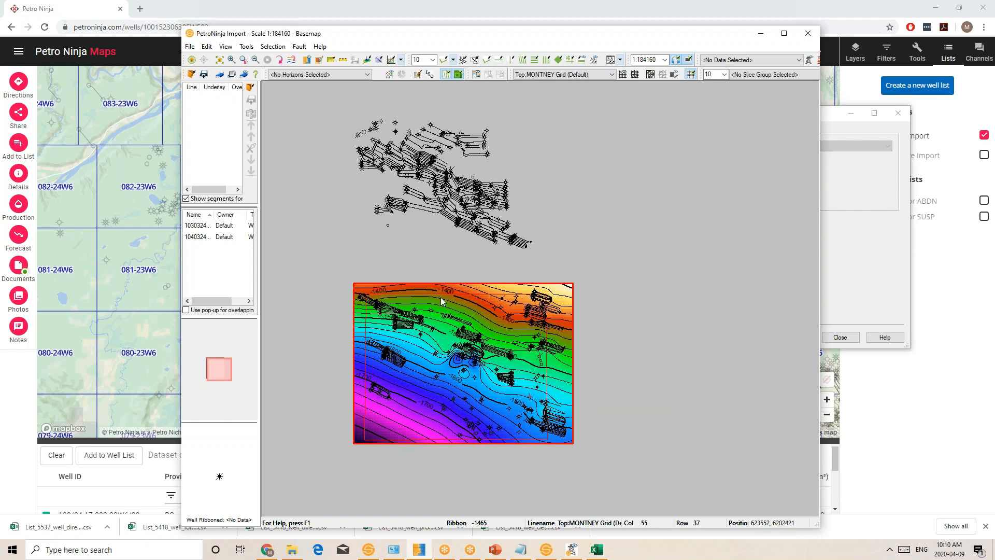
- Switch to Petro Ninja Maps and clear the custom polygon layer from the map
click(303, 10)
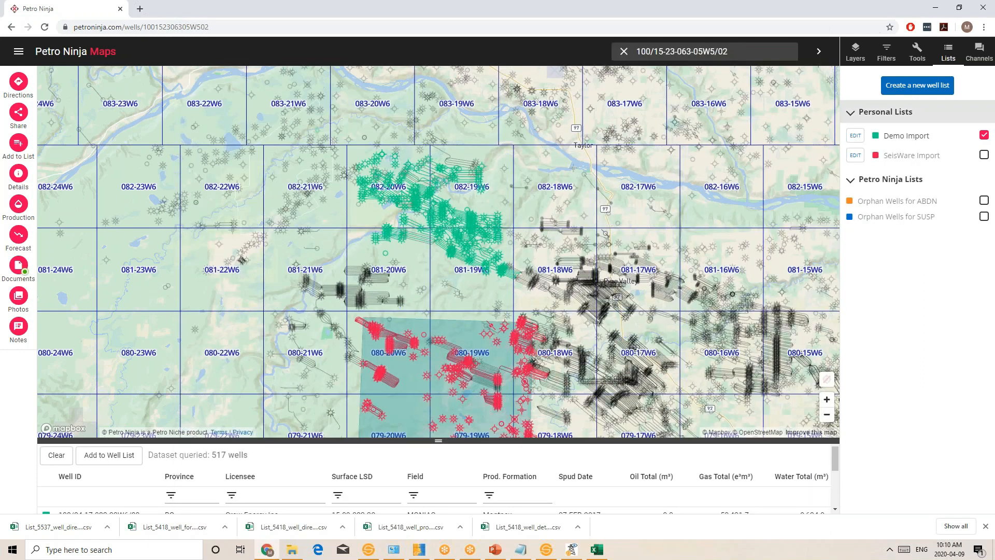
click(887, 52)
click(918, 51)
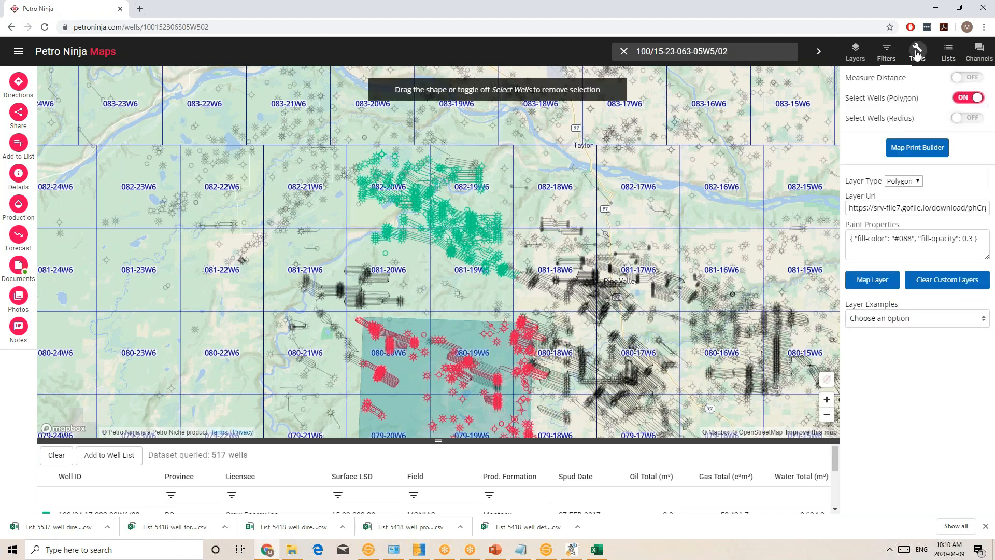
click(926, 318)
click(935, 283)
- Map the Seisware Contours example layer over the red wells
click(911, 318)
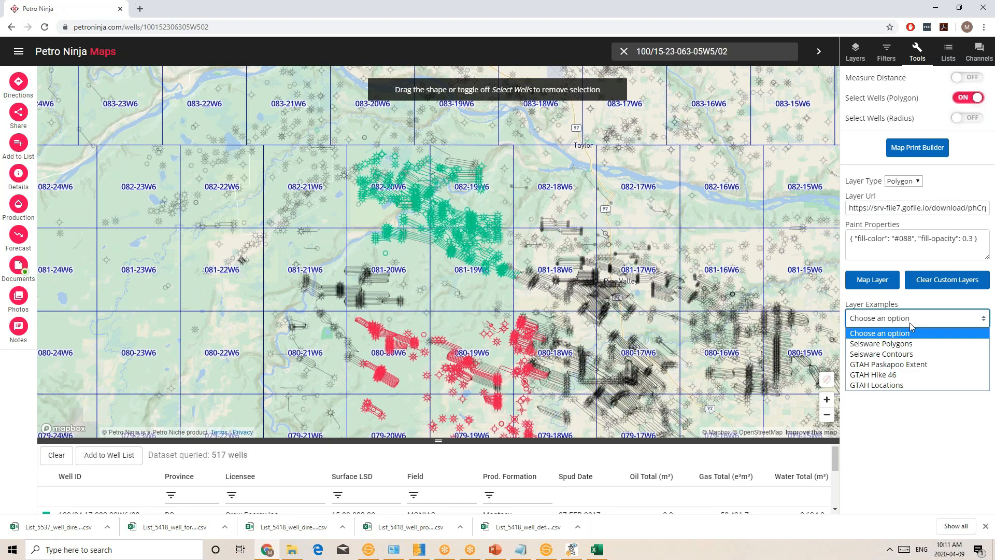
drag(431, 282, 440, 250)
click(932, 321)
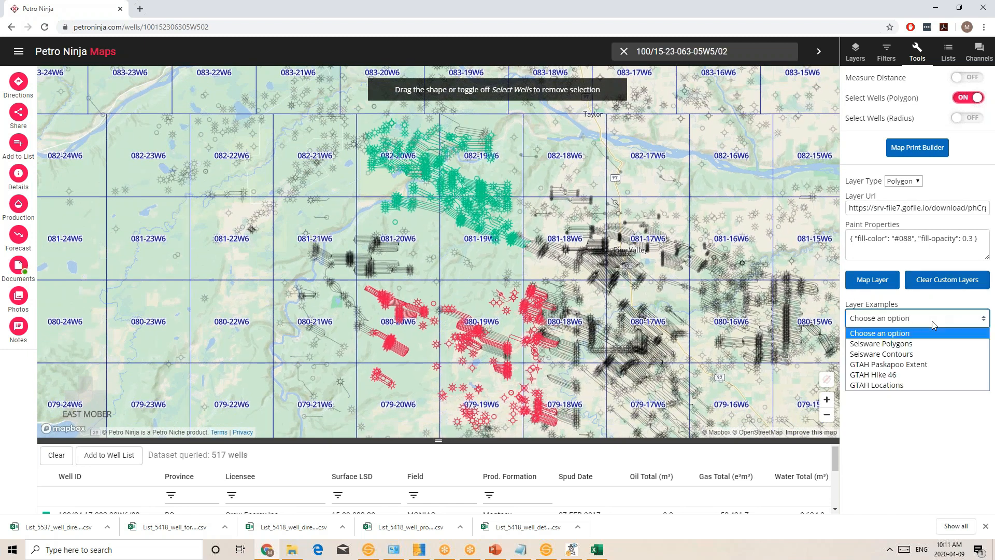
click(904, 353)
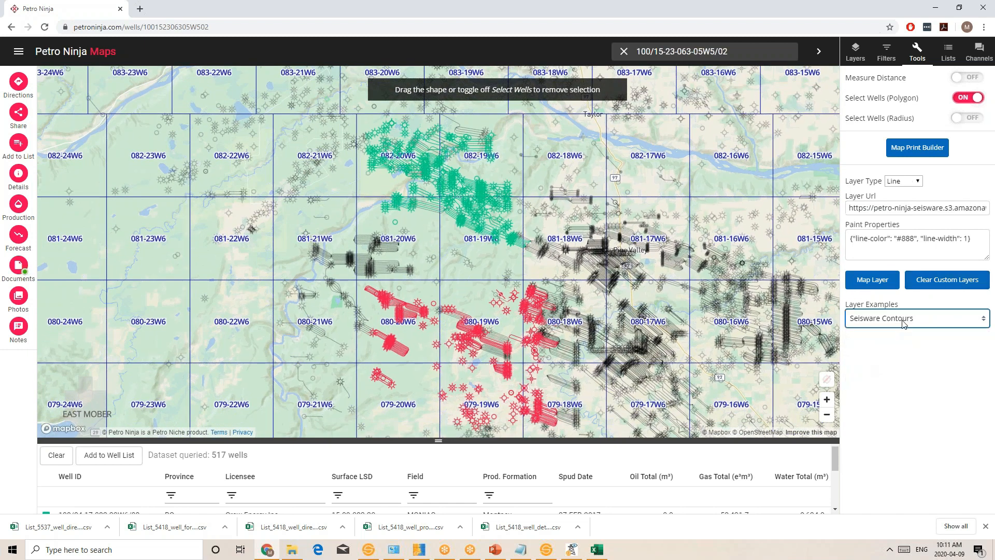
click(881, 280)
drag(453, 275, 454, 237)
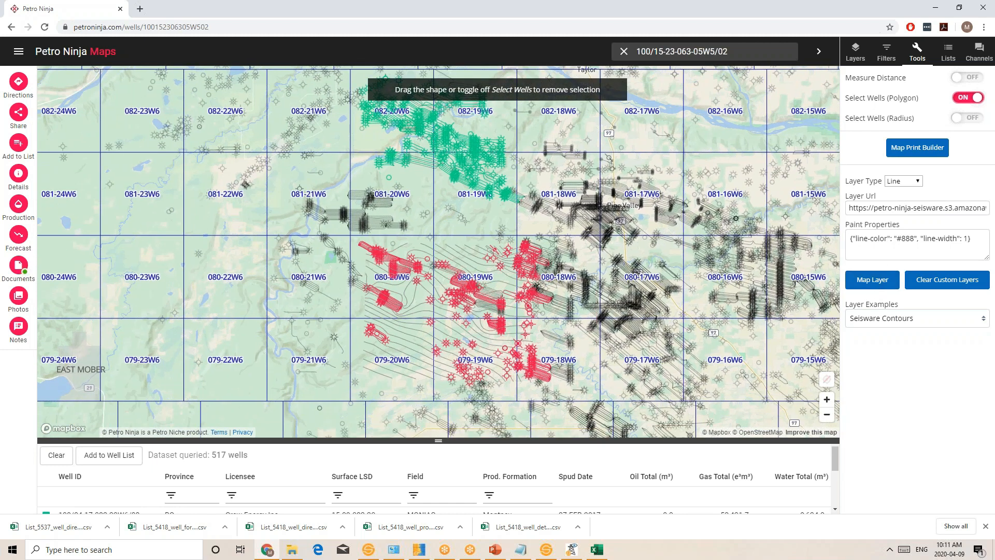
scroll(446, 298, up, 3)
drag(442, 309, 441, 290)
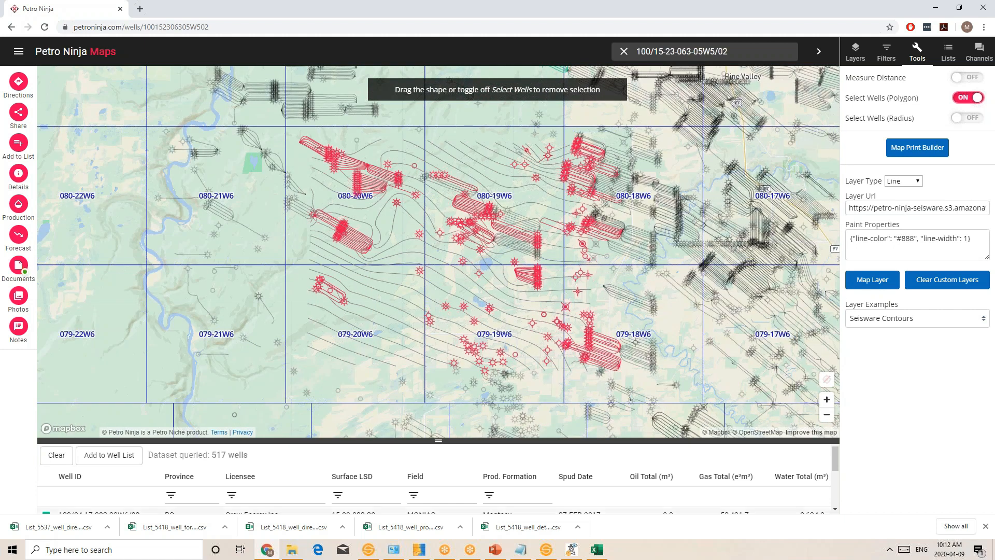
- Switch back to the SeisWare basemap and remove the Montney grid from the display
click(419, 551)
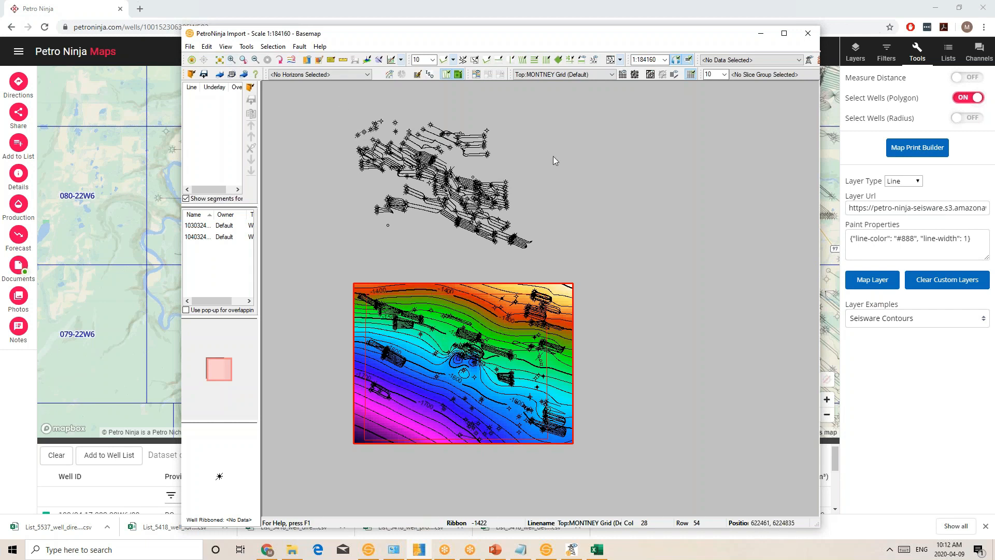
click(559, 78)
click(595, 192)
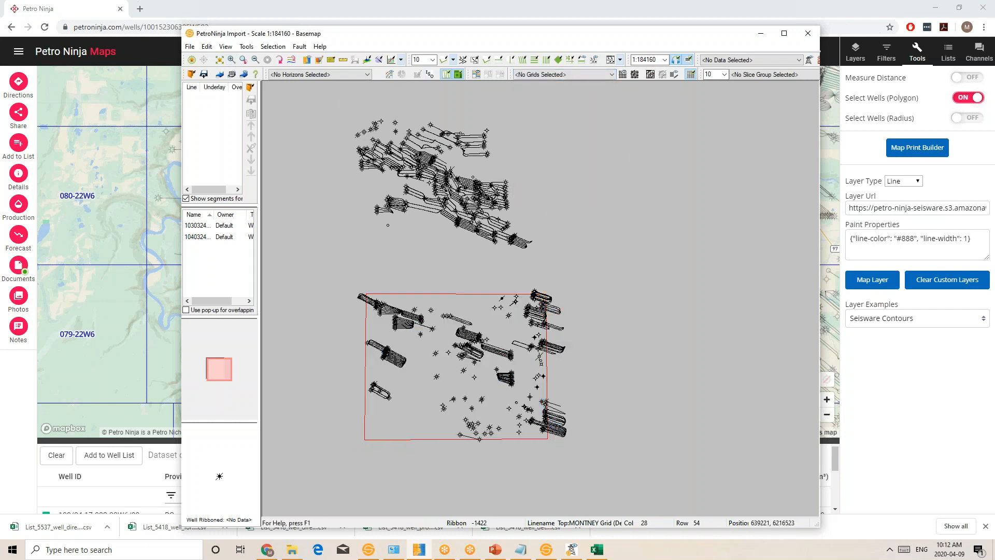
click(231, 60)
drag(333, 255, 621, 458)
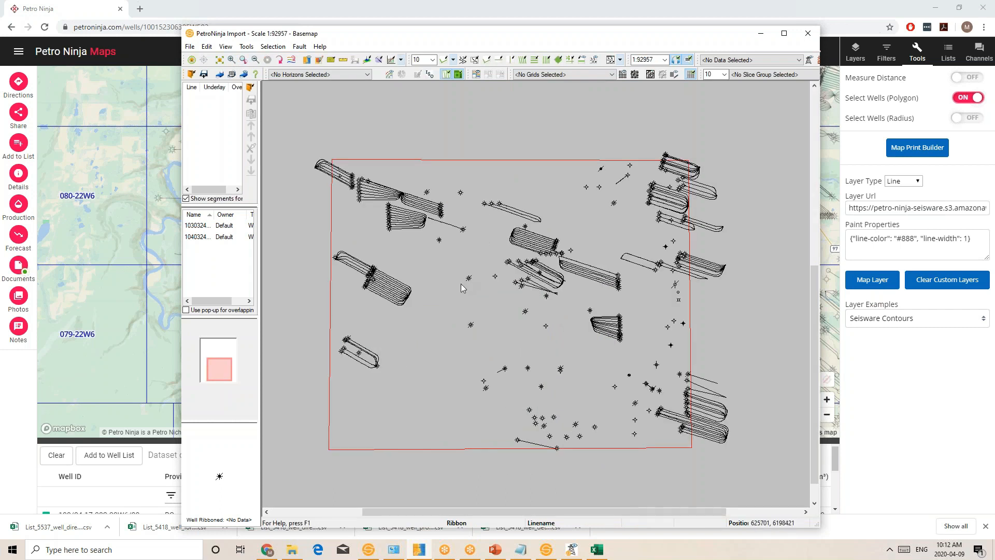
click(469, 280)
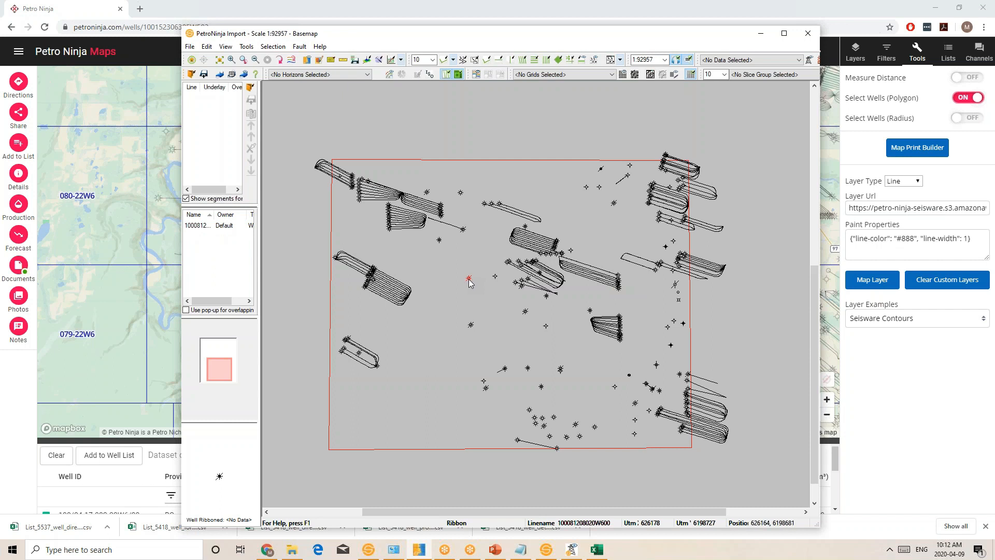
right_click(469, 282)
click(522, 393)
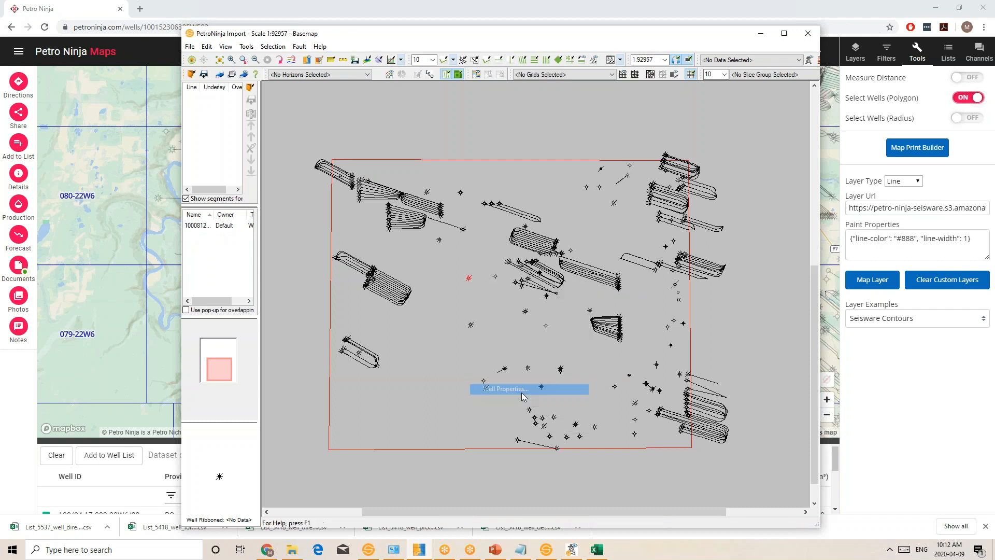
click(222, 128)
click(237, 128)
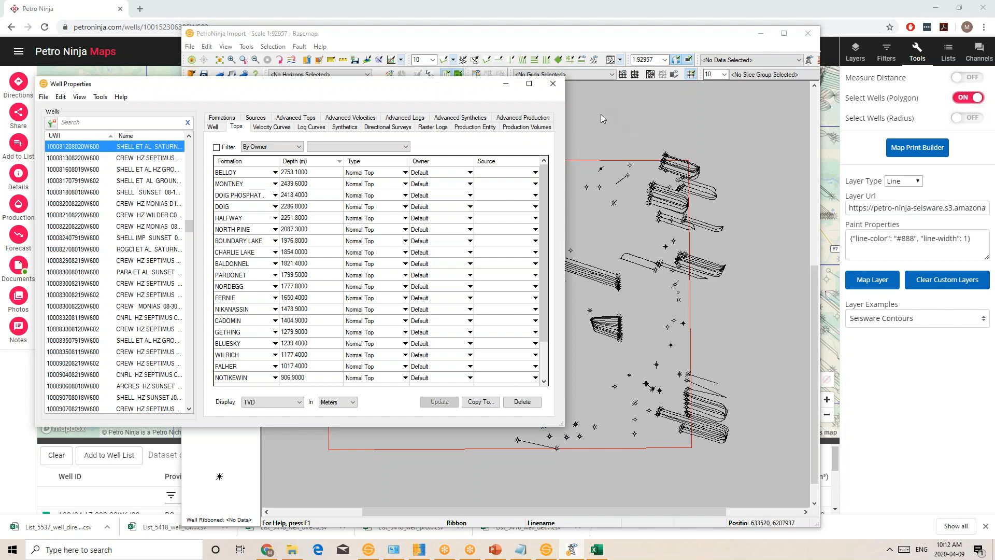
- Open the same well's location in Petro Ninja from the basemap and view its completions and tops
click(607, 120)
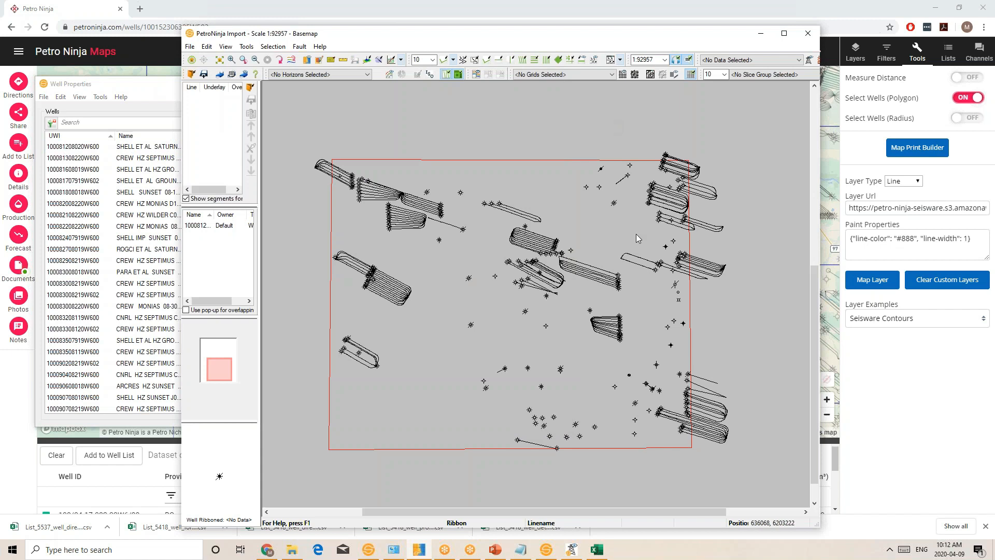
right_click(469, 281)
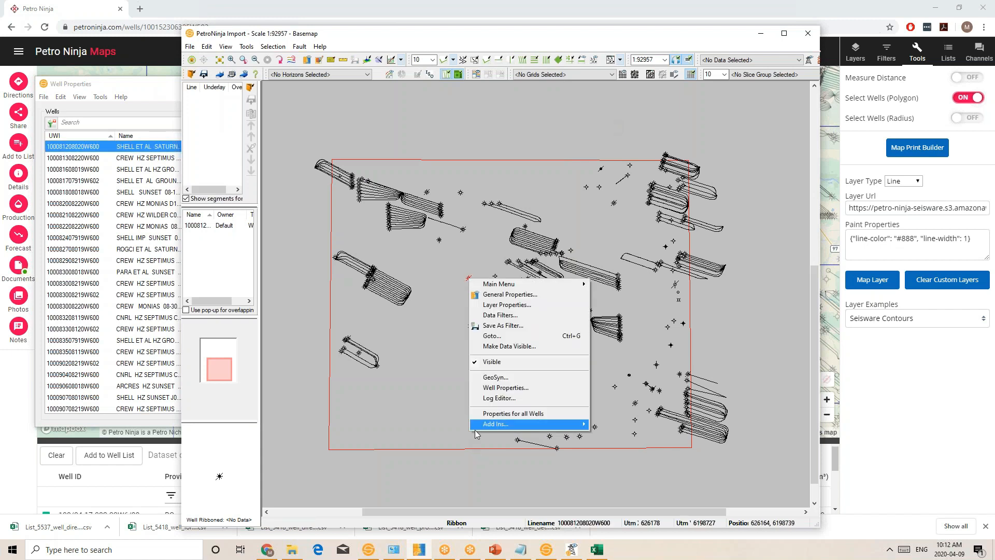
mouse_move(481, 427)
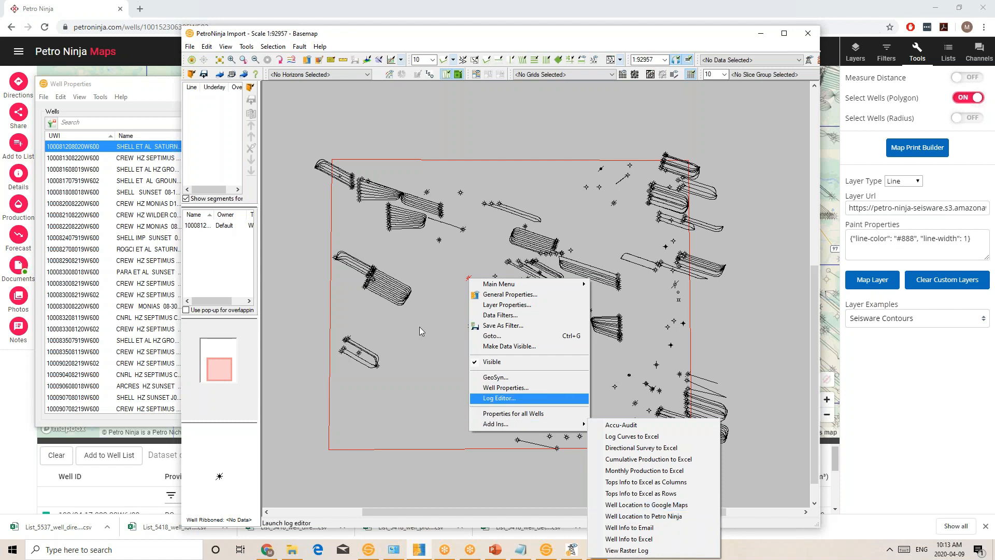
click(632, 517)
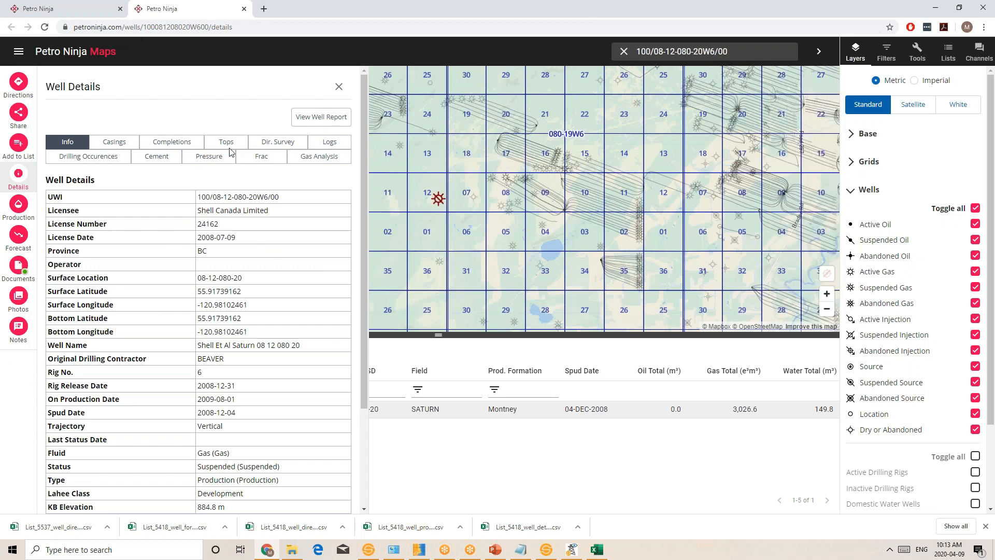
click(161, 146)
click(232, 142)
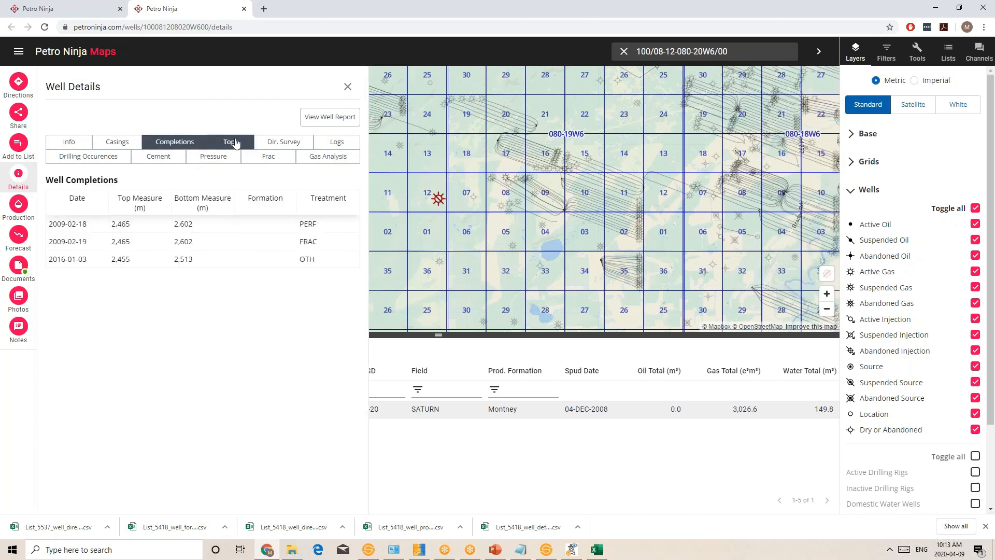
- View the well's directional survey, logs, drilling occurrences, cement and pressure data, and return to its general info
click(280, 145)
click(337, 146)
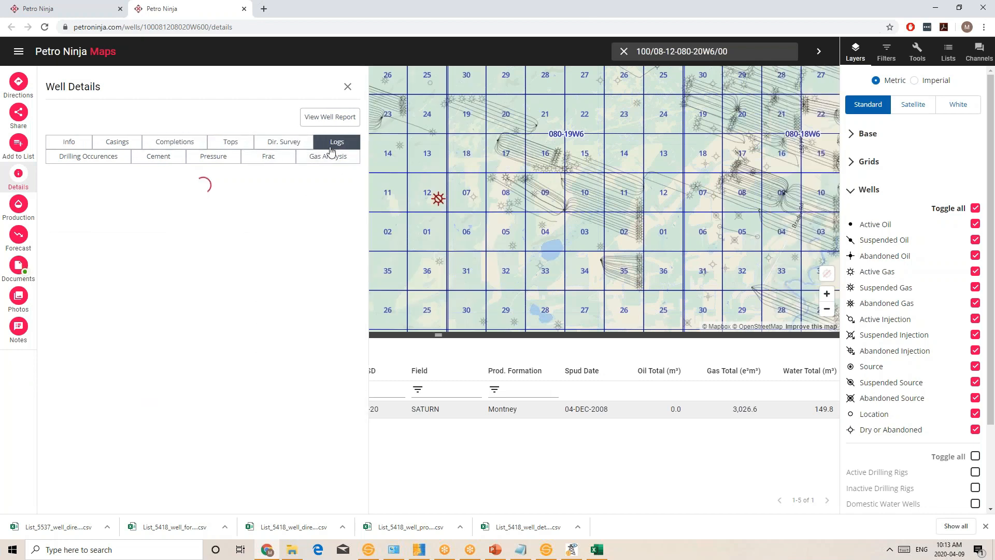
click(96, 158)
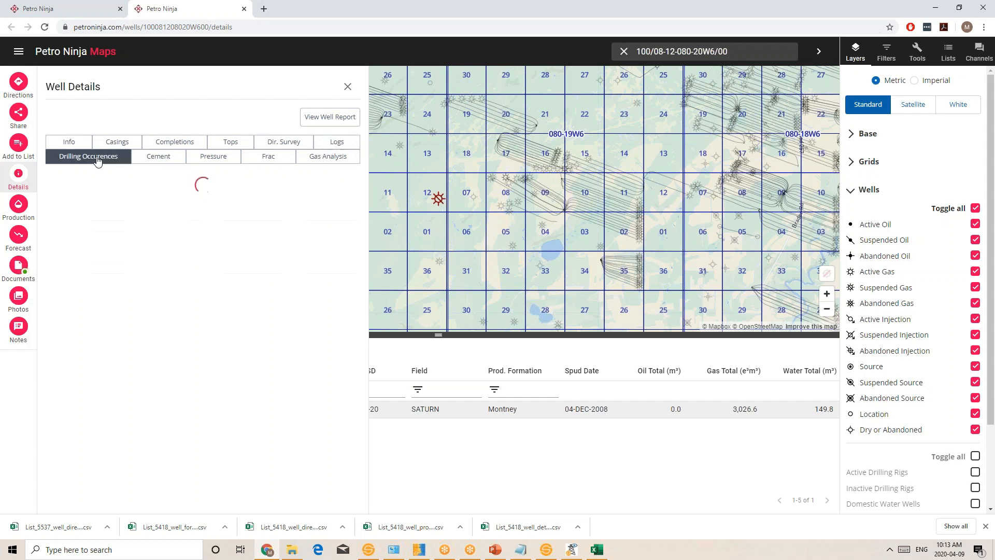
click(160, 157)
click(206, 159)
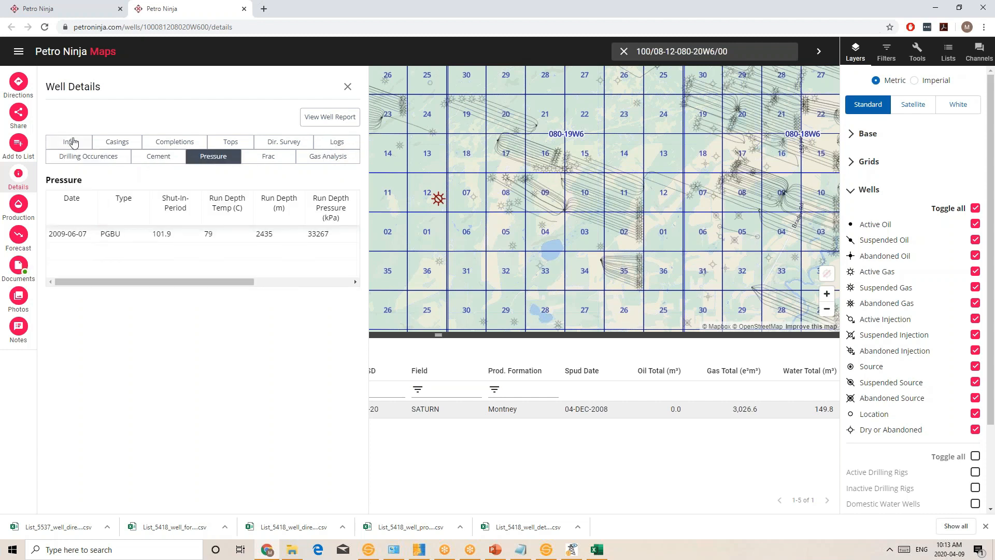
click(73, 143)
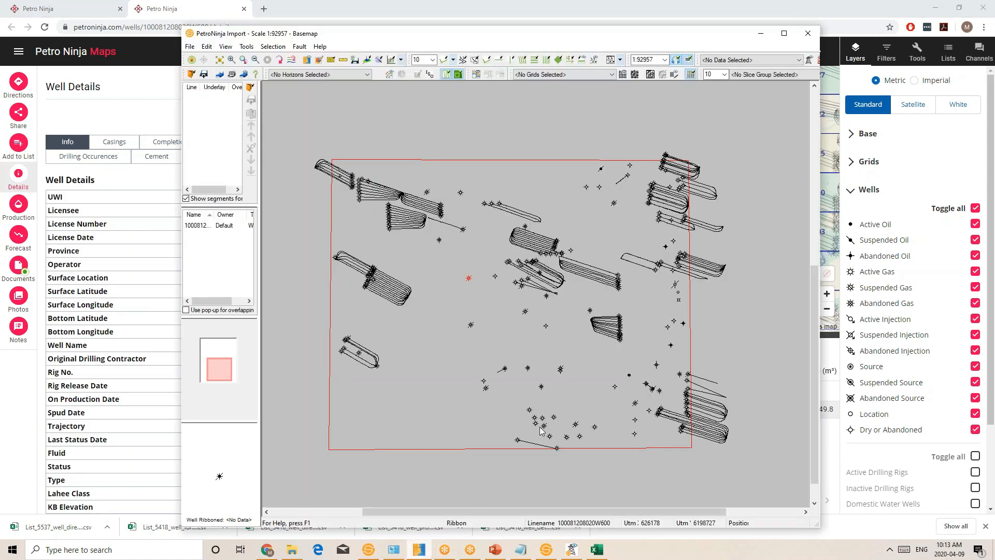
right_click(525, 311)
mouse_move(572, 462)
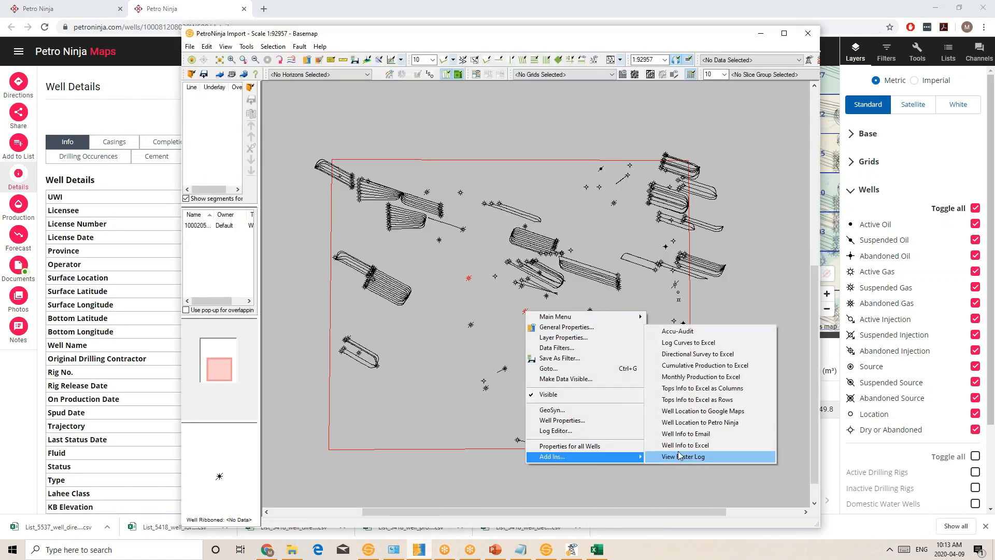
click(695, 424)
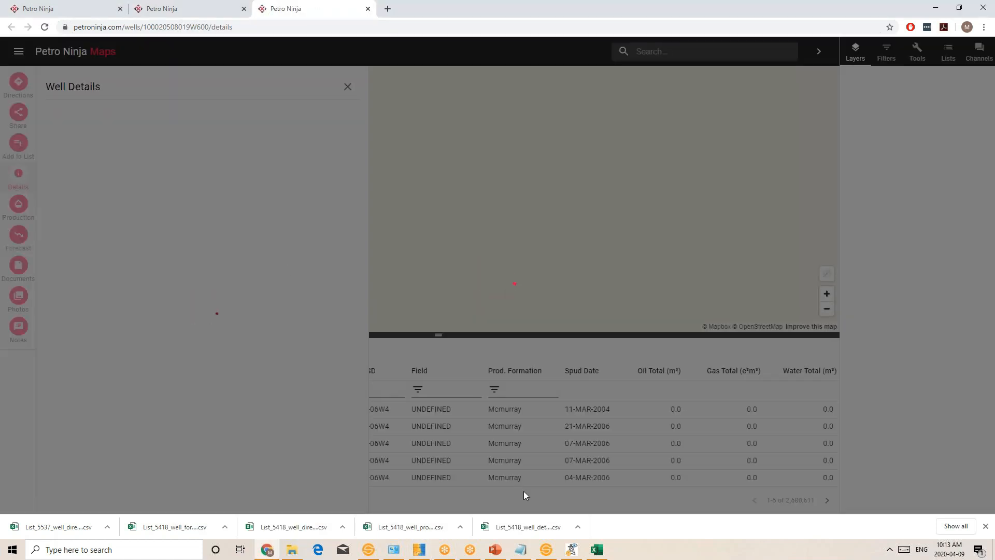
- Switch to the PetroNinjaSeisWare.pptx presentation in PowerPoint and show the Questions? slide full screen, swapping Presenter View and Slide Show
mouse_move(494, 552)
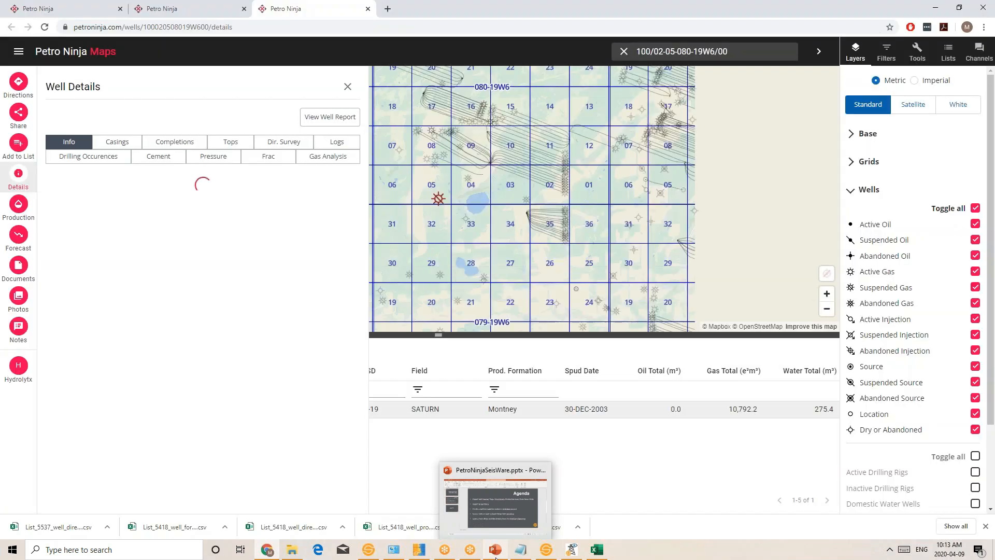
click(495, 500)
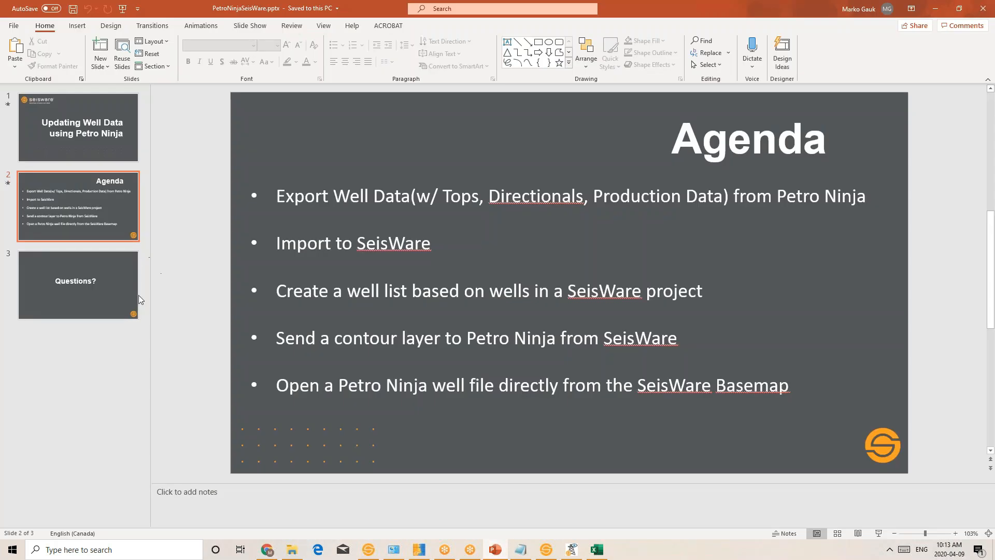
click(88, 287)
click(877, 533)
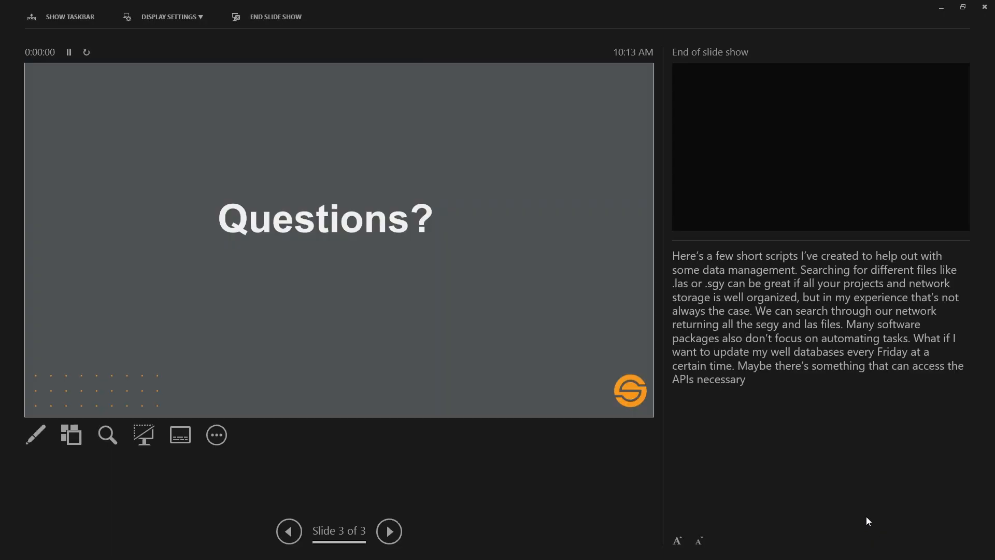
click(170, 17)
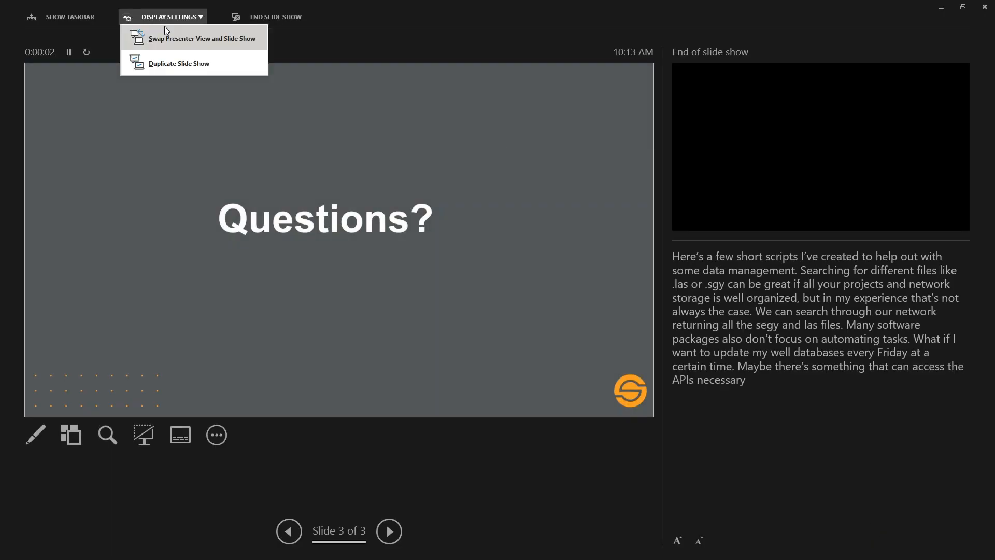
click(164, 35)
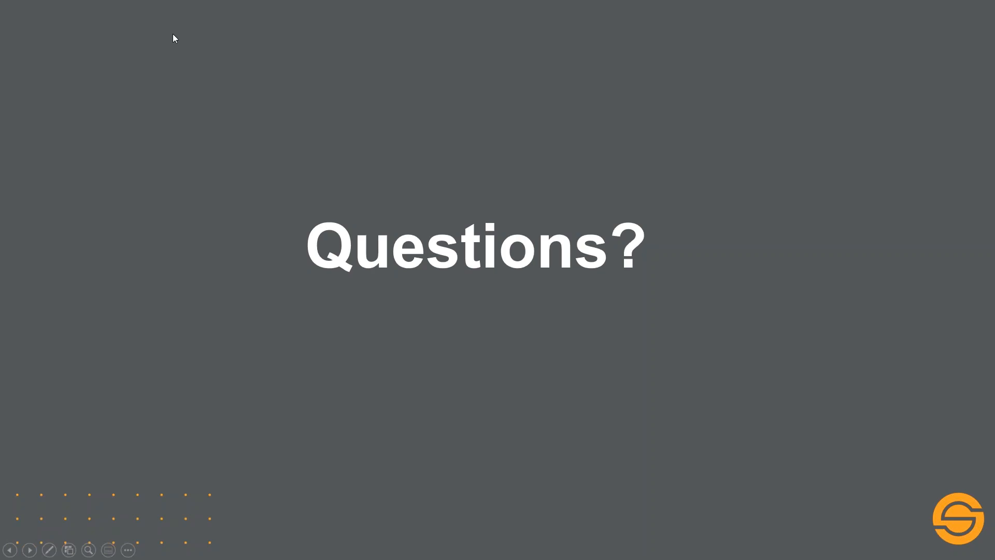